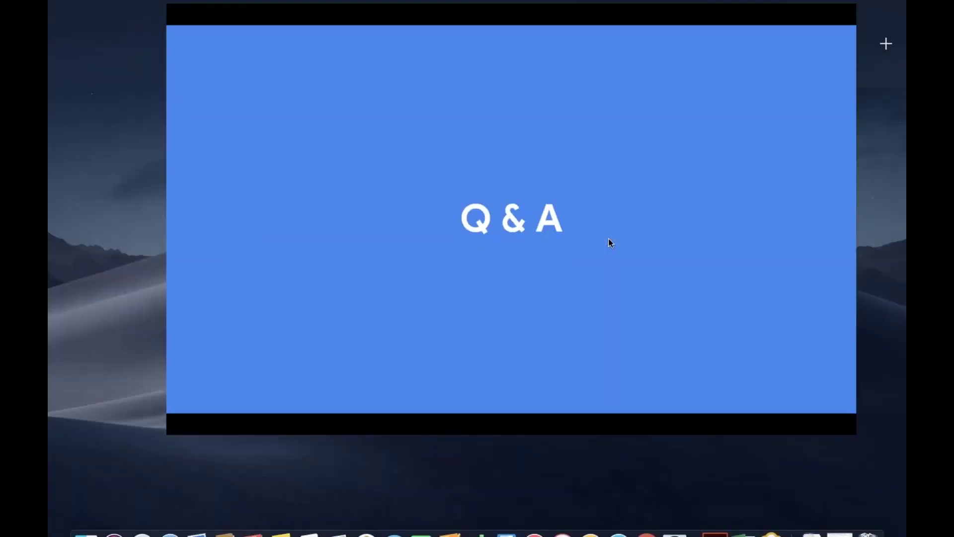
# Open the HR - Onboarding & Employee Management library and scroll down to its Onboarding and Case Management charts.
pyautogui.click(425, 55)
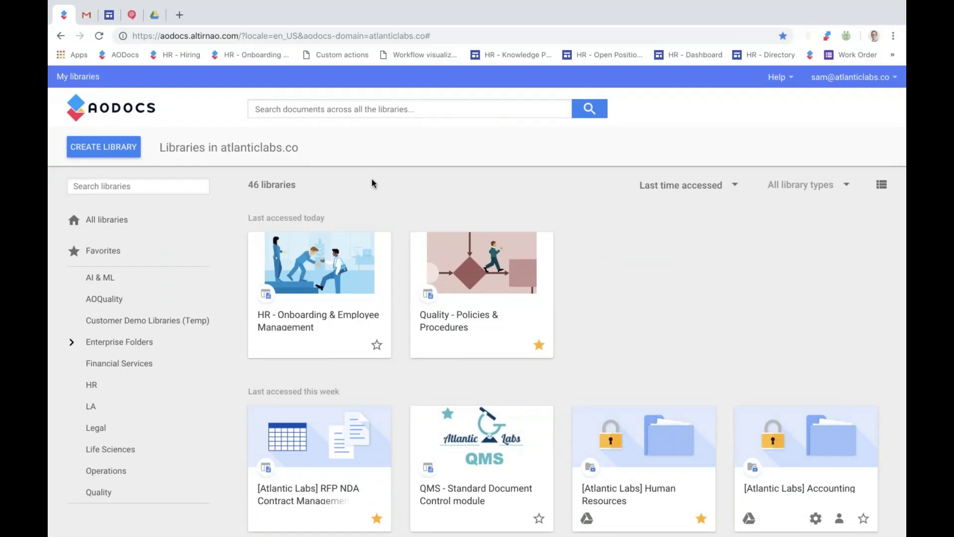
pyautogui.click(284, 321)
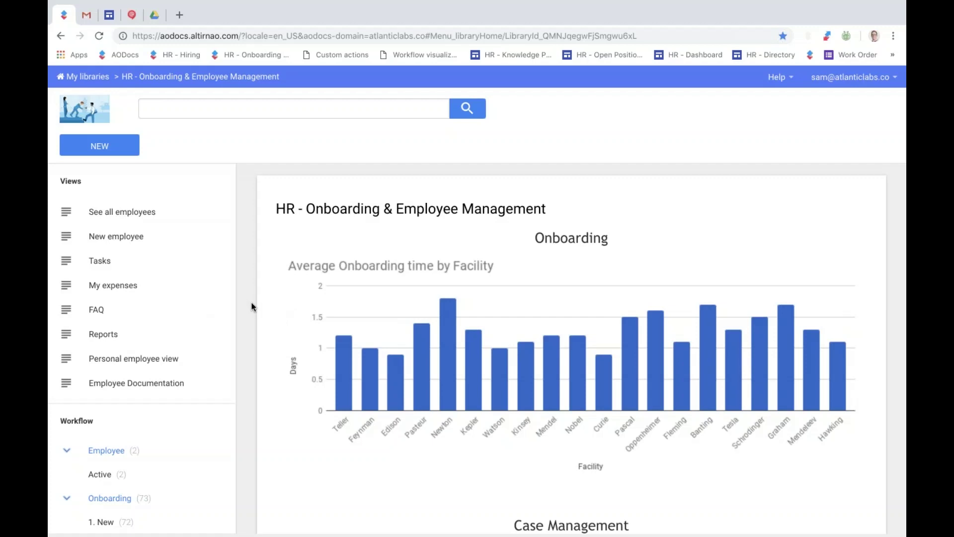
pyautogui.scroll(-1, 252, 306)
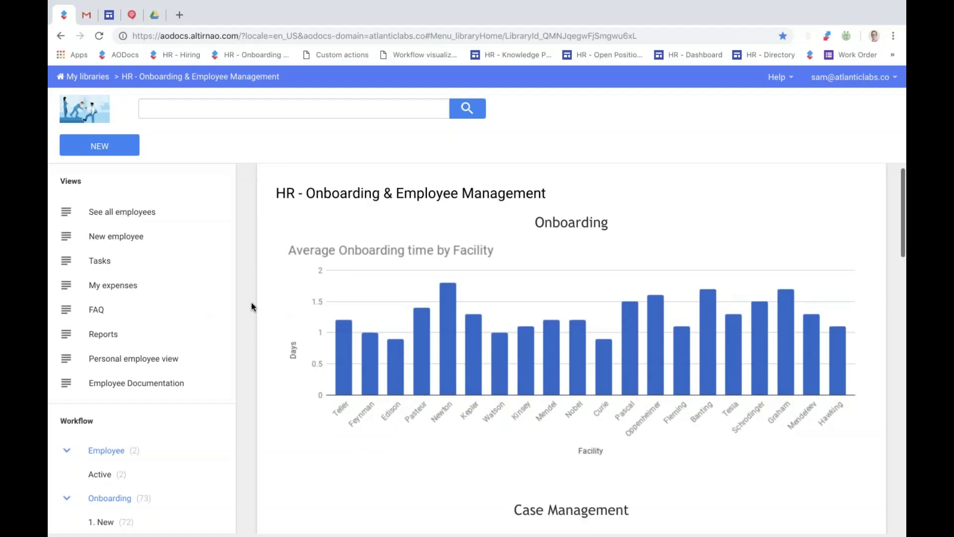
pyautogui.scroll(-4, 252, 307)
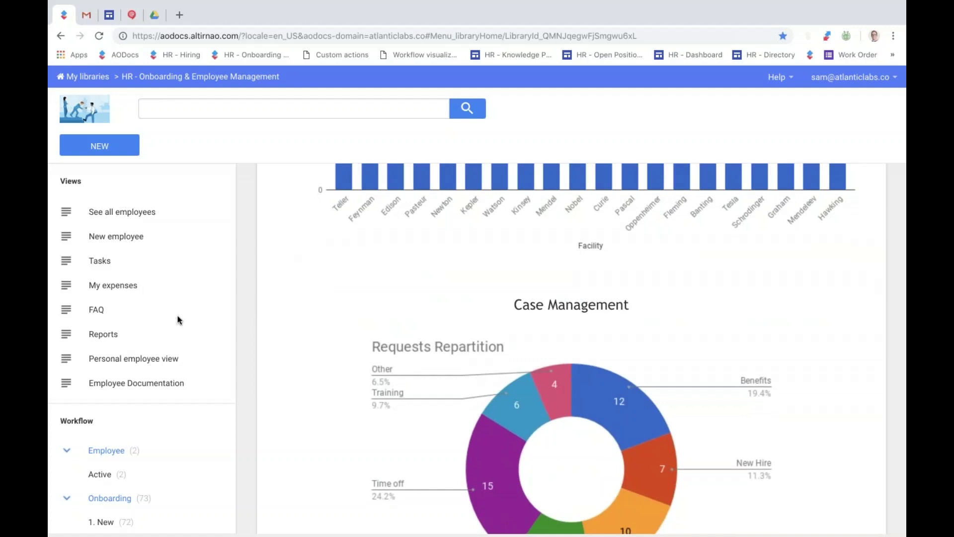
# Open the New employee view, check the first record's workflow actions, then show the new item types.
pyautogui.click(128, 237)
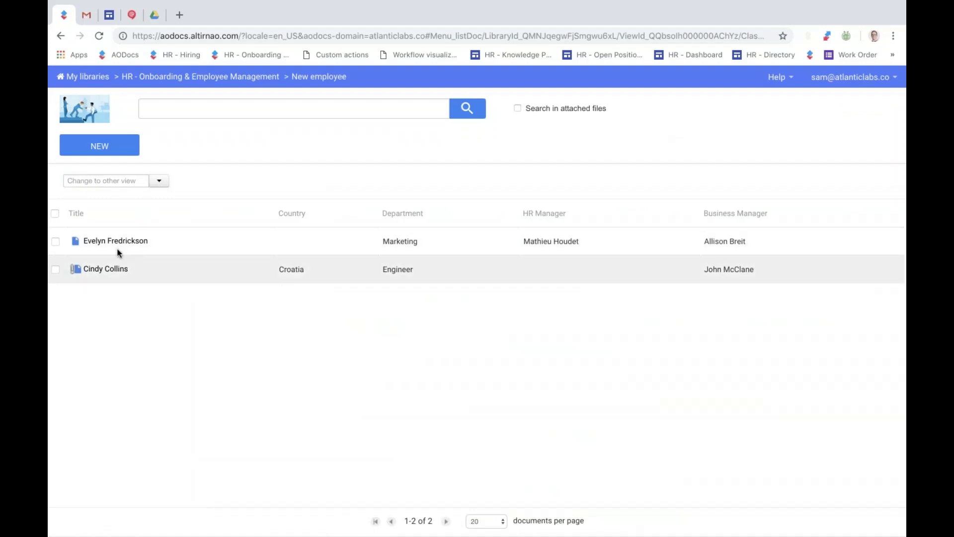
pyautogui.click(55, 241)
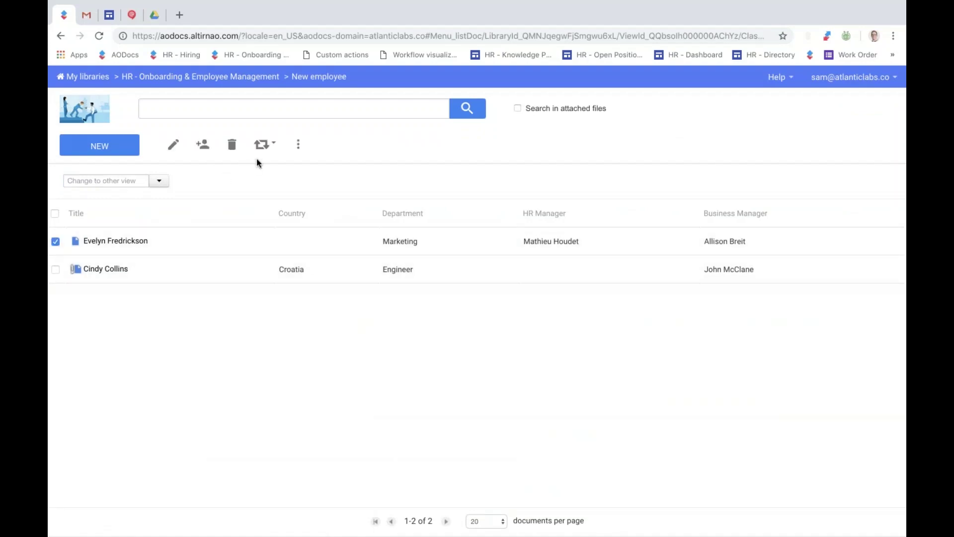
pyautogui.click(265, 155)
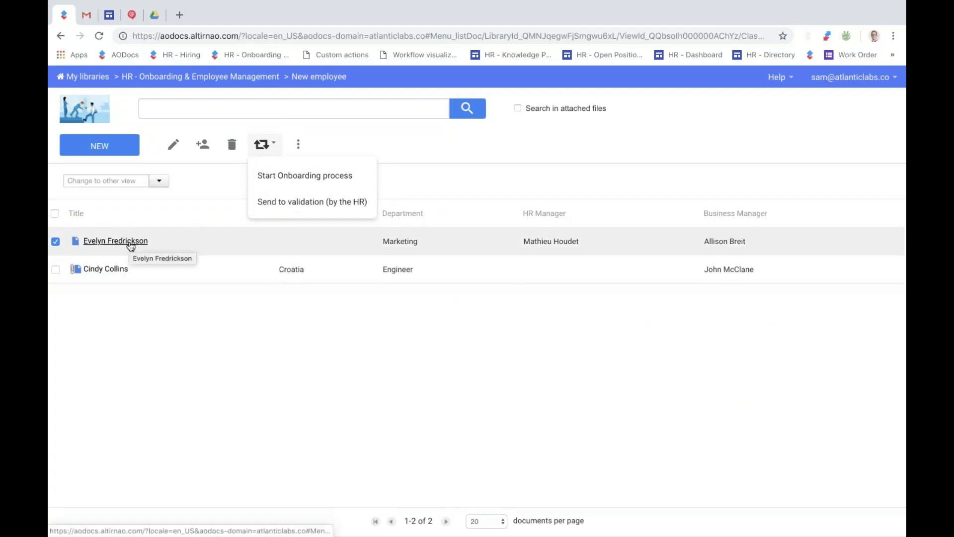
pyautogui.click(428, 160)
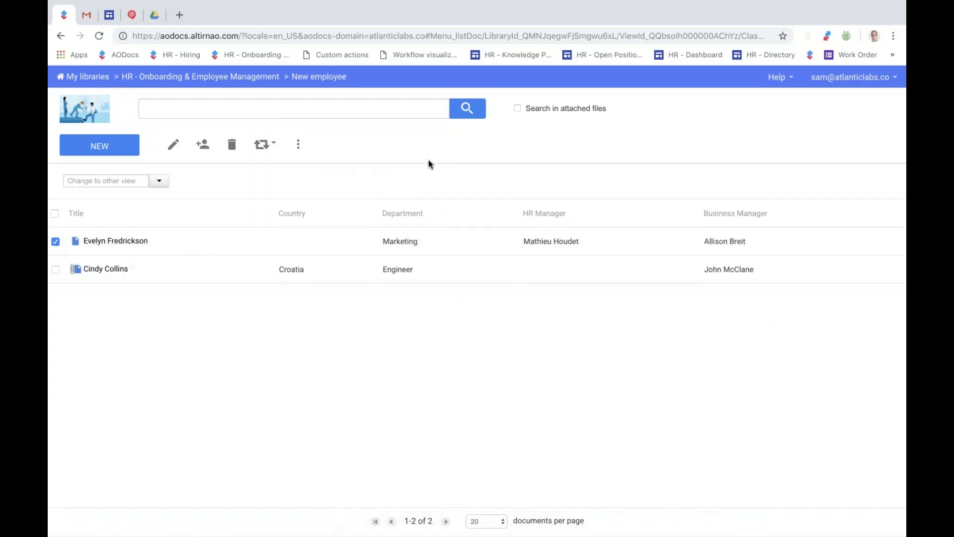
pyautogui.click(116, 155)
# Start a new Employee record with the employee's first and last name, job title HR Admin, and email.
pyautogui.click(104, 177)
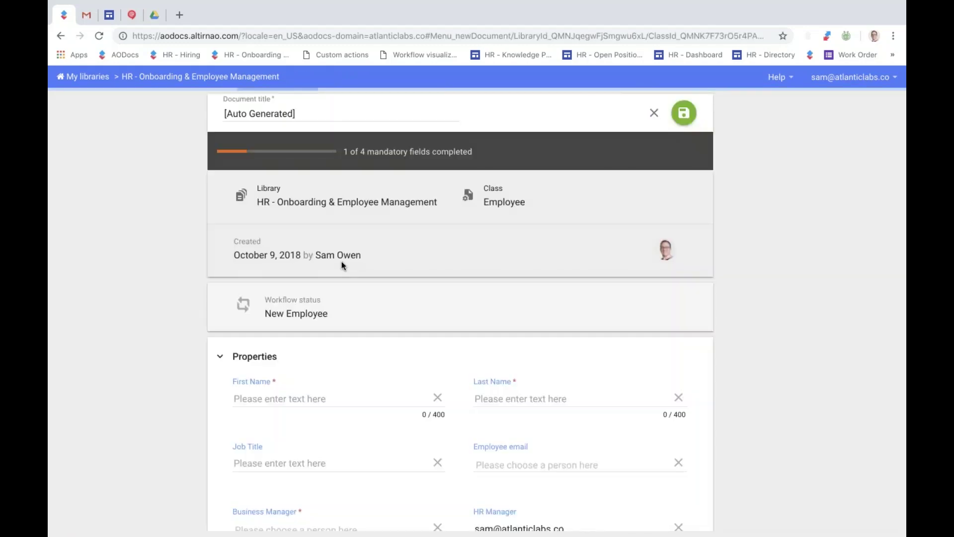
pyautogui.scroll(-1, 318, 365)
pyautogui.scroll(-2, 460, 338)
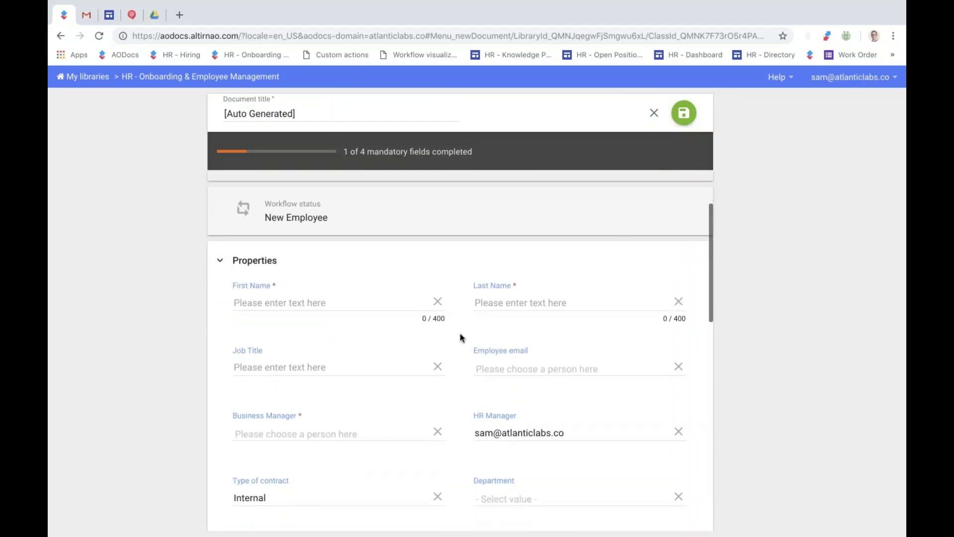
pyautogui.click(283, 296)
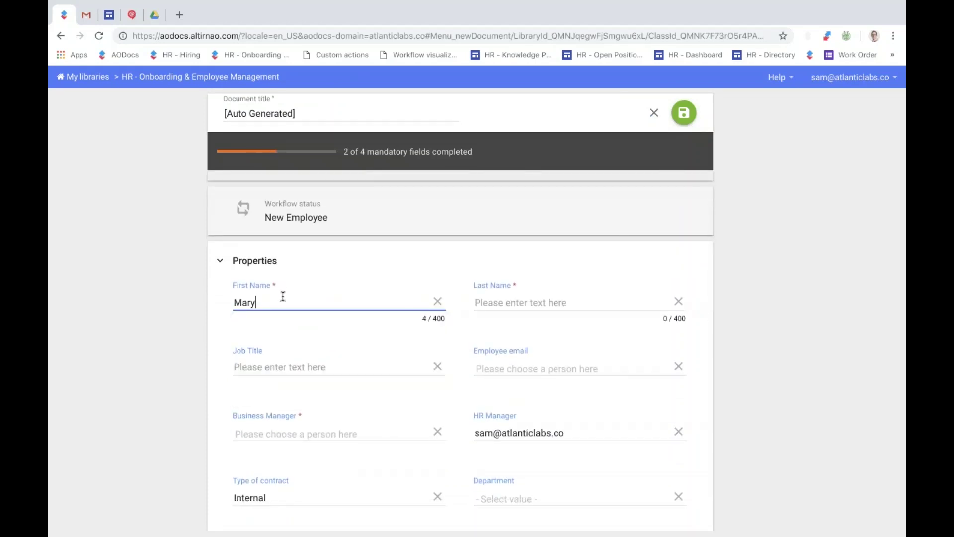
pyautogui.press('Tab')
pyautogui.press('Tab')
pyautogui.write('HR Ada')
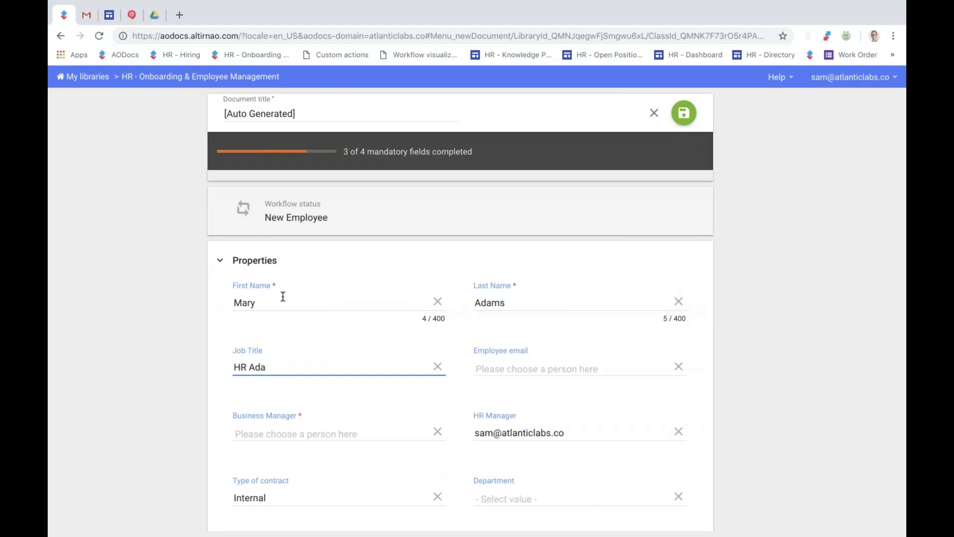
pyautogui.write('min')
pyautogui.press('Tab')
pyautogui.write('mary')
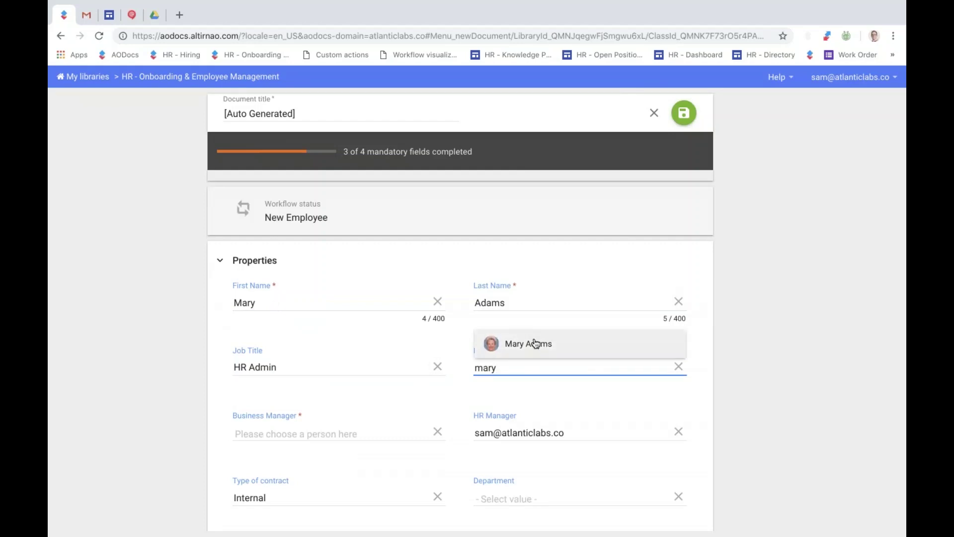
pyautogui.click(536, 344)
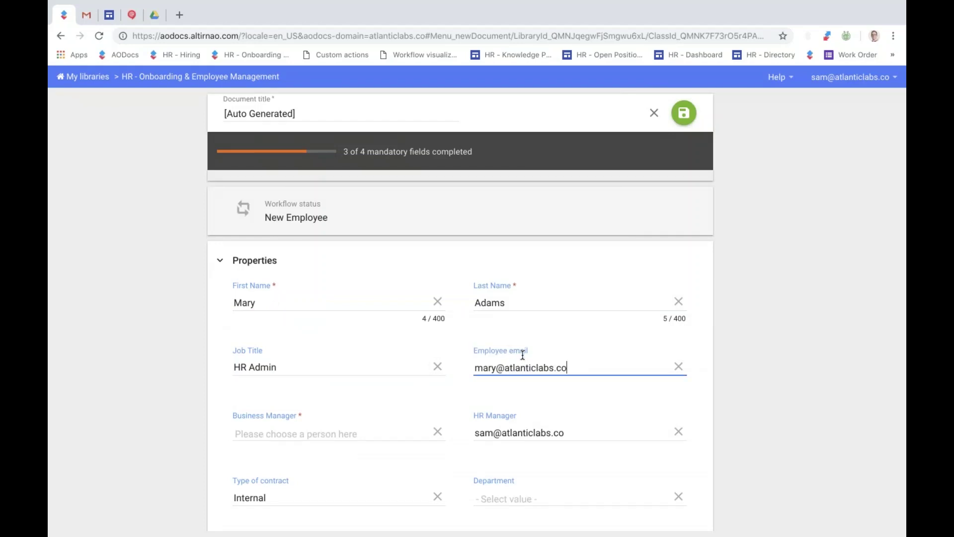
# Pick the business manager, set Department to HR and Arrival Date to 10/15/2018.
pyautogui.click(332, 430)
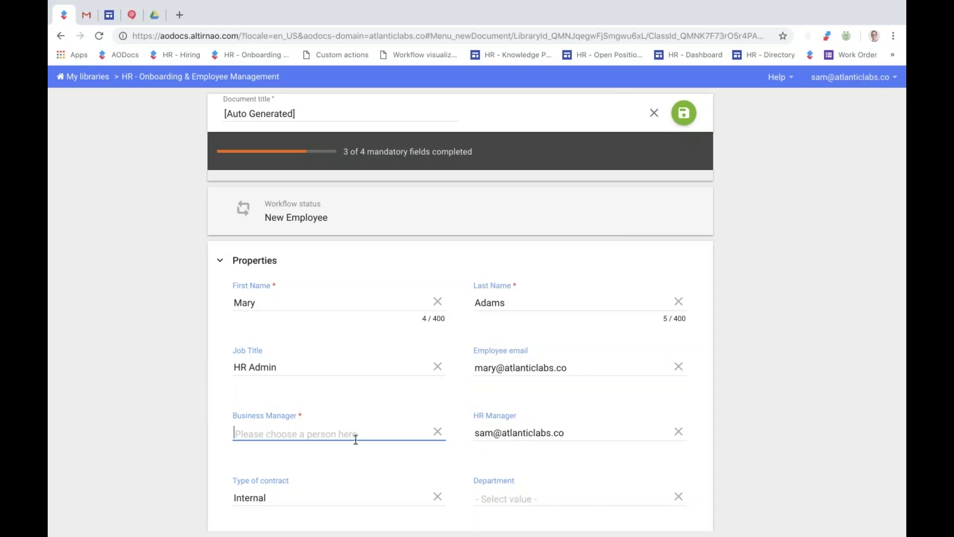
pyautogui.write('sam')
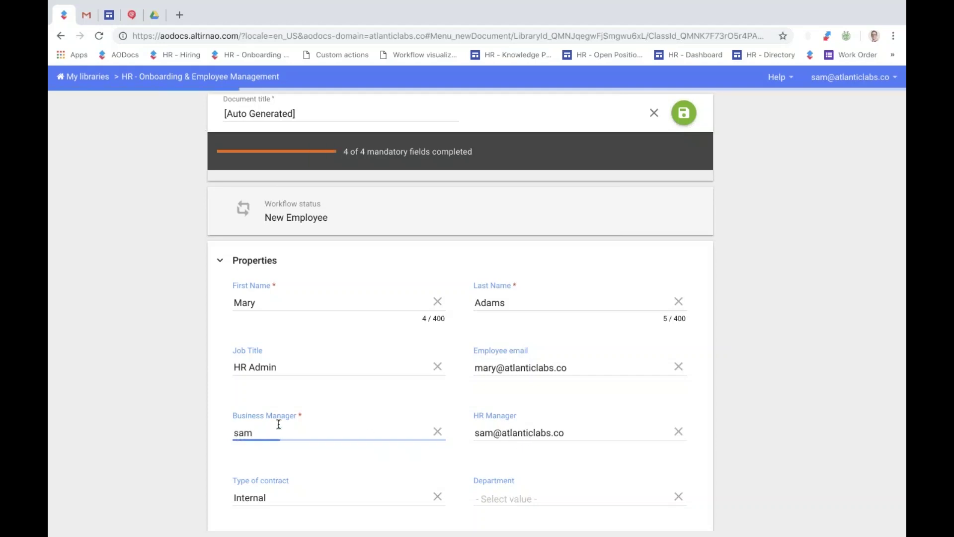
pyautogui.click(272, 407)
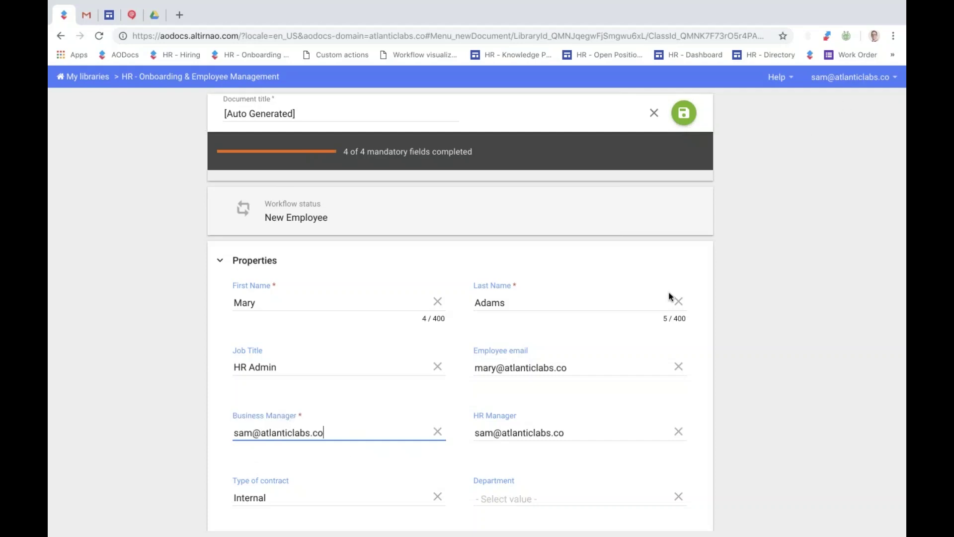
pyautogui.scroll(-3, 670, 298)
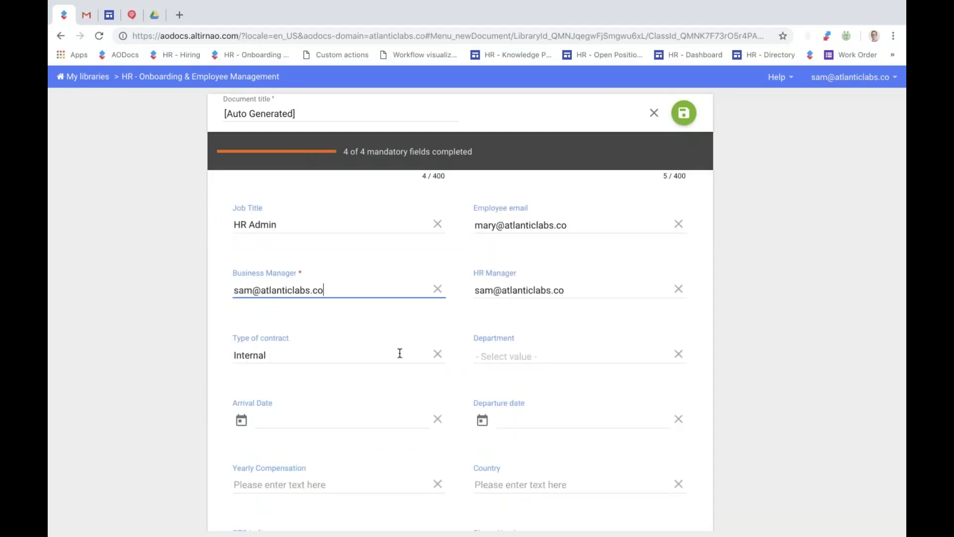
pyautogui.click(507, 354)
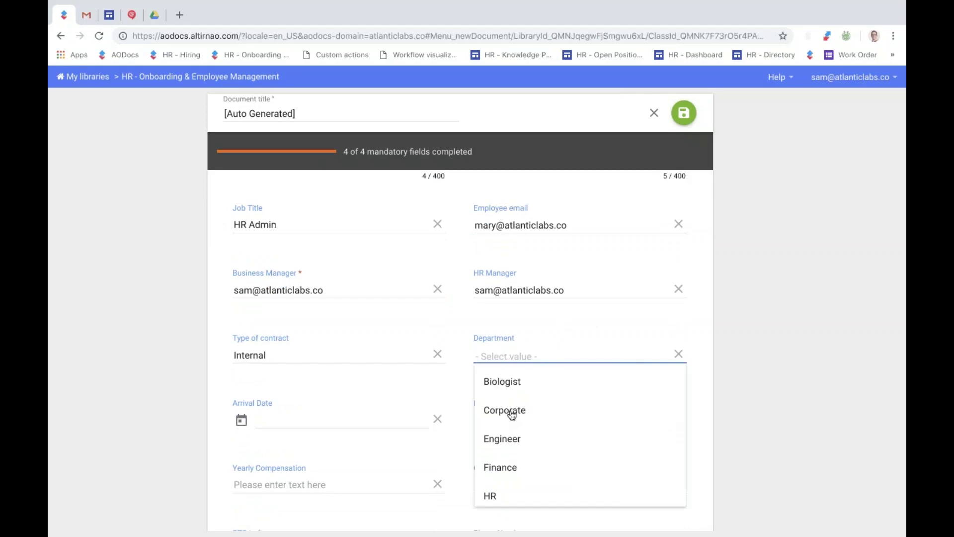
pyautogui.click(510, 496)
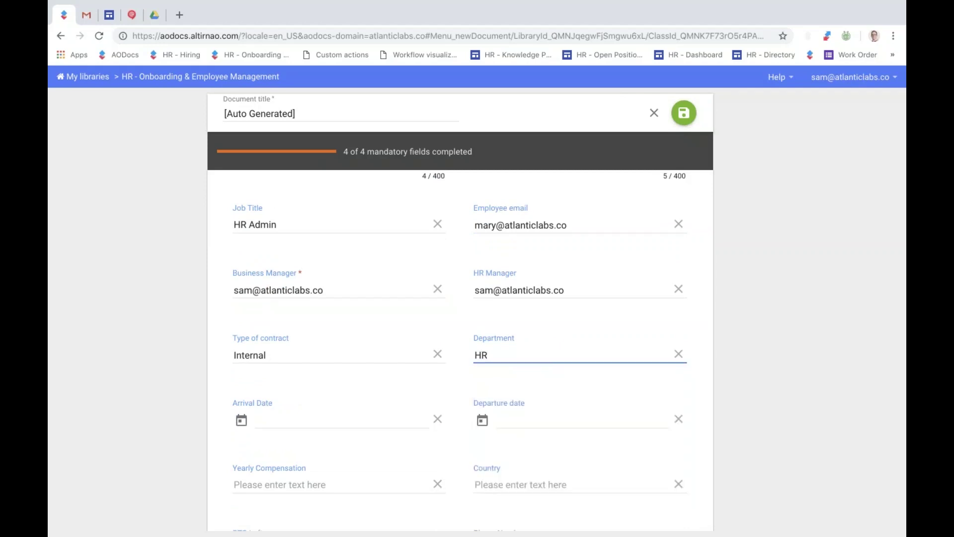
pyautogui.click(242, 423)
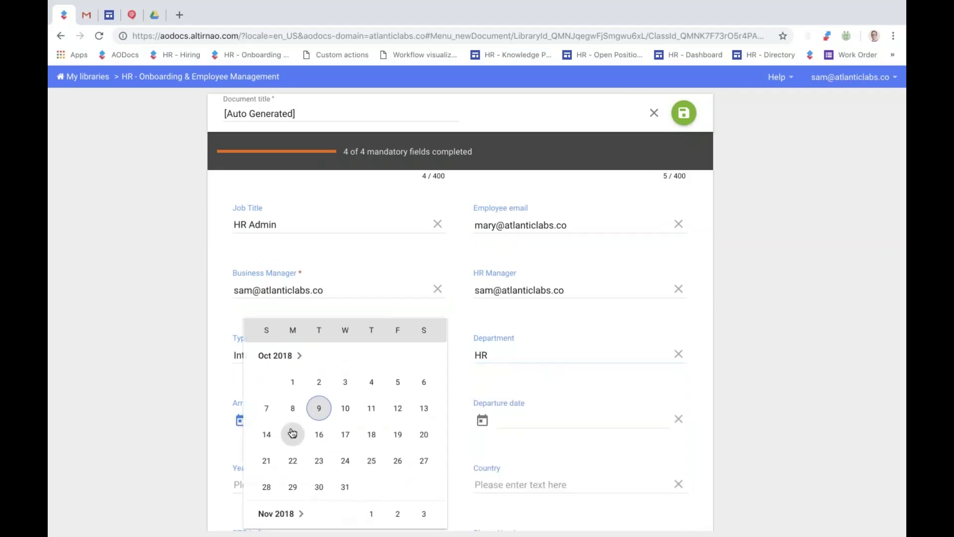
pyautogui.click(293, 429)
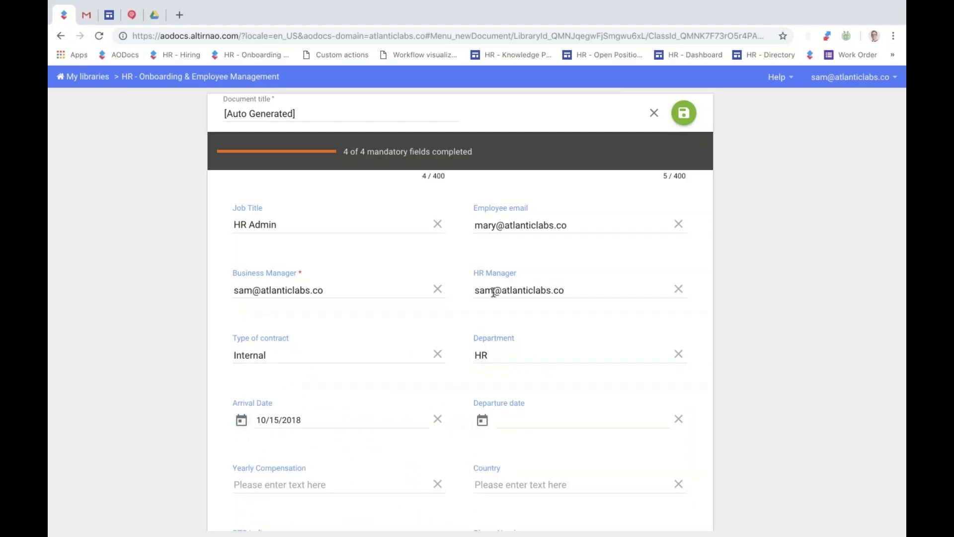
pyautogui.scroll(3, 494, 292)
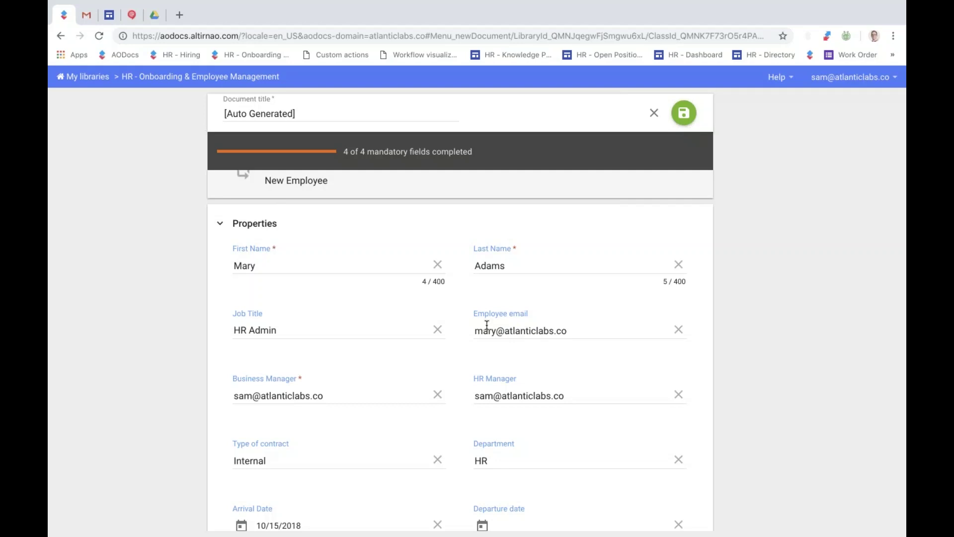
pyautogui.click(680, 112)
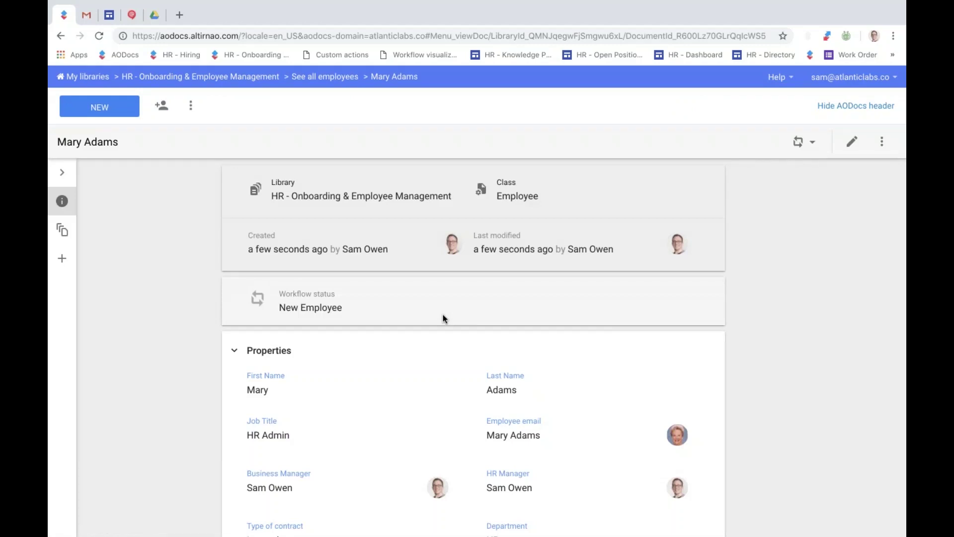
pyautogui.scroll(-4, 355, 281)
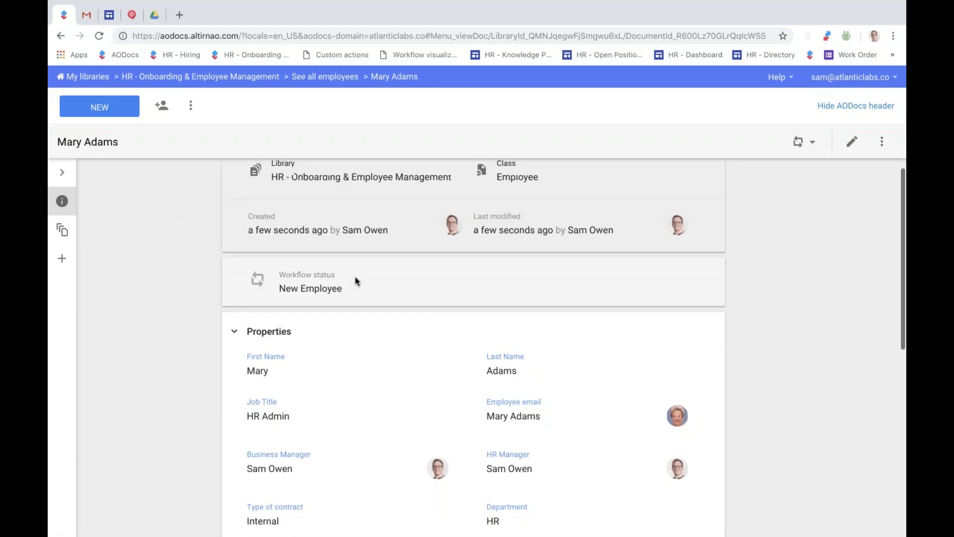
pyautogui.scroll(-2, 356, 280)
pyautogui.scroll(2, 362, 239)
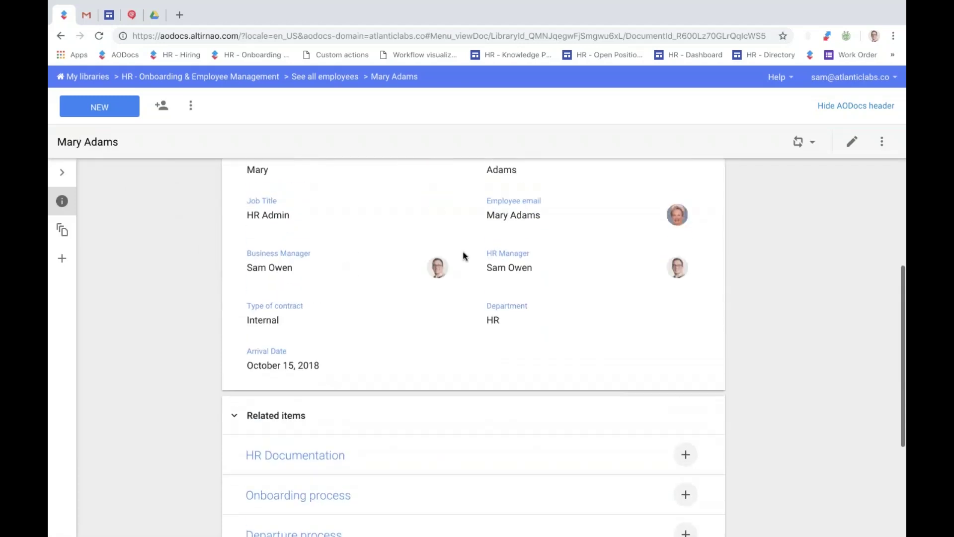
pyautogui.scroll(1, 408, 256)
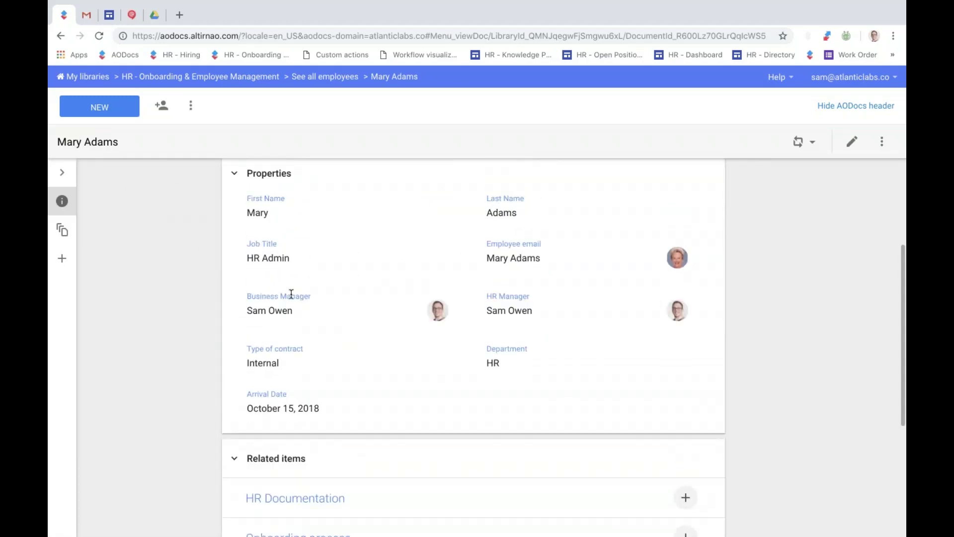
pyautogui.scroll(1, 386, 283)
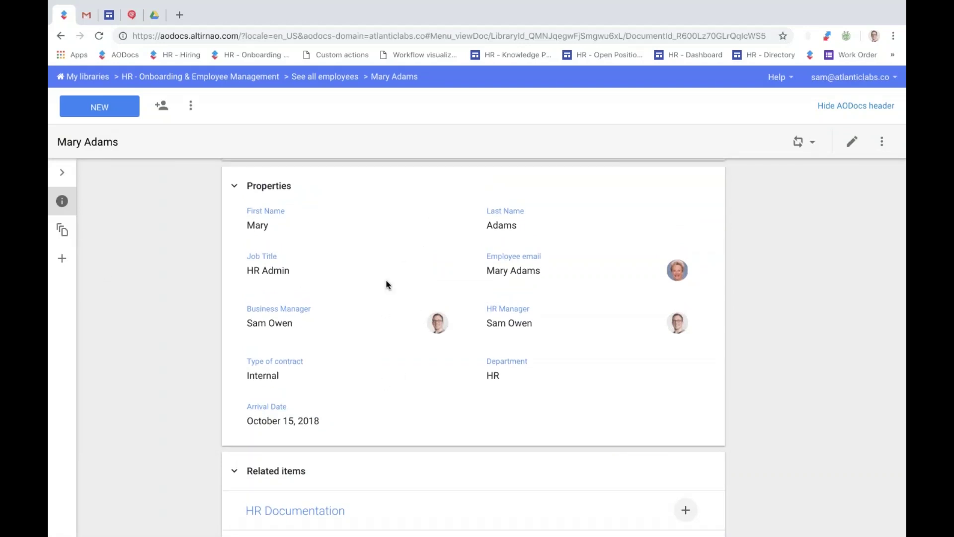
pyautogui.scroll(-1, 417, 268)
pyautogui.scroll(-3, 418, 272)
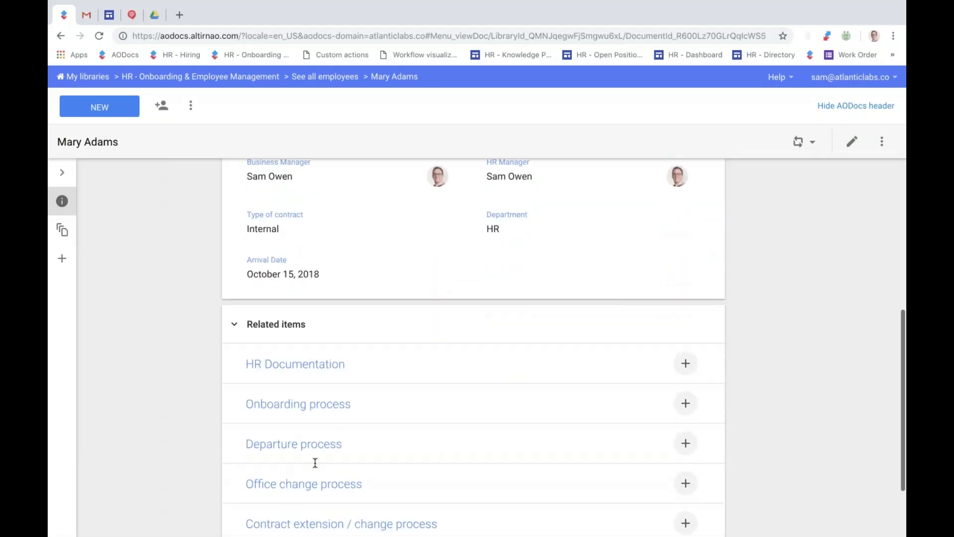
pyautogui.scroll(-1, 326, 470)
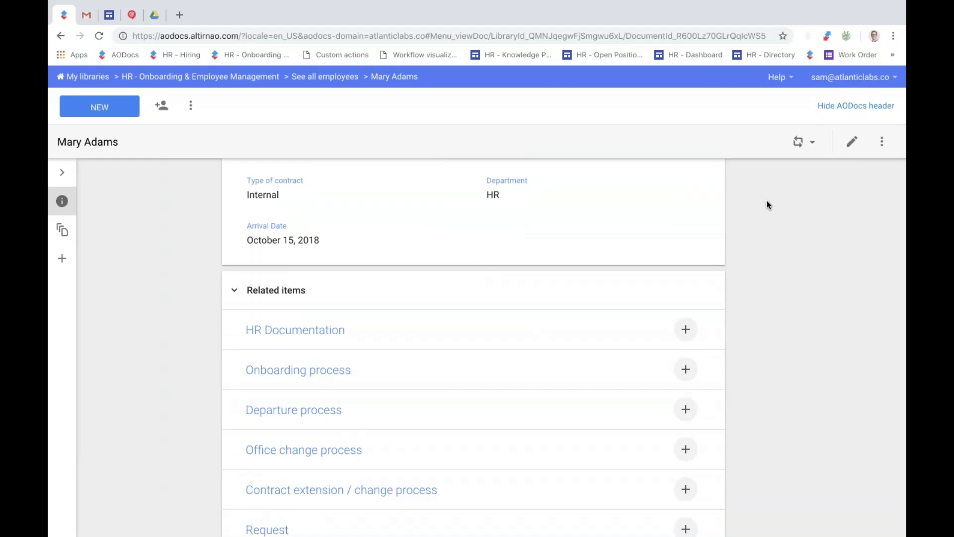
# Run the Start Onboarding process workflow action and submit it without a comment.
pyautogui.click(798, 142)
pyautogui.click(737, 181)
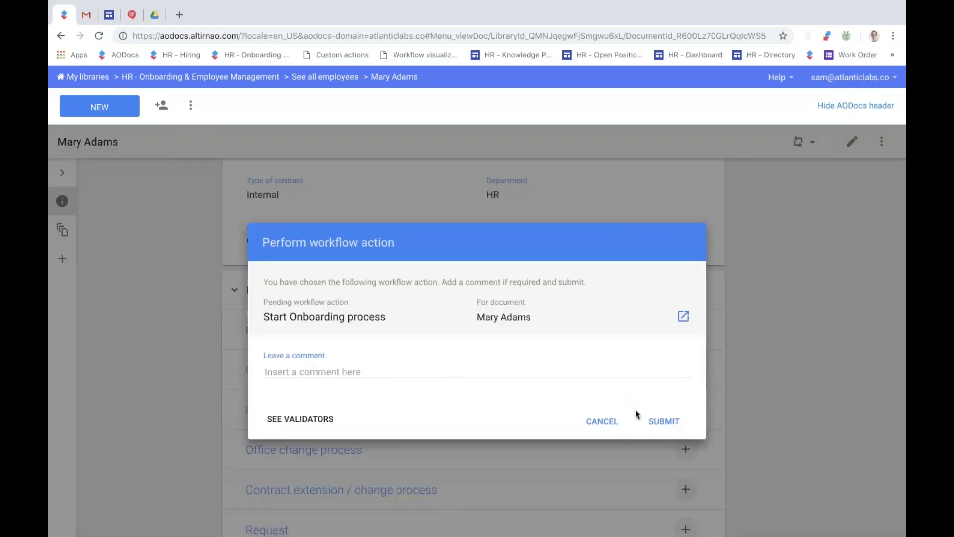
pyautogui.click(663, 420)
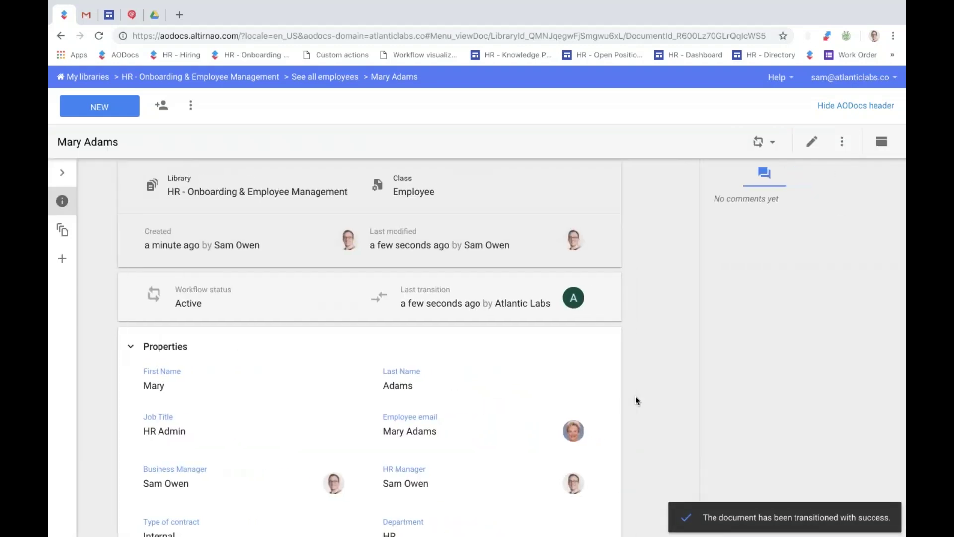
pyautogui.scroll(-3, 628, 393)
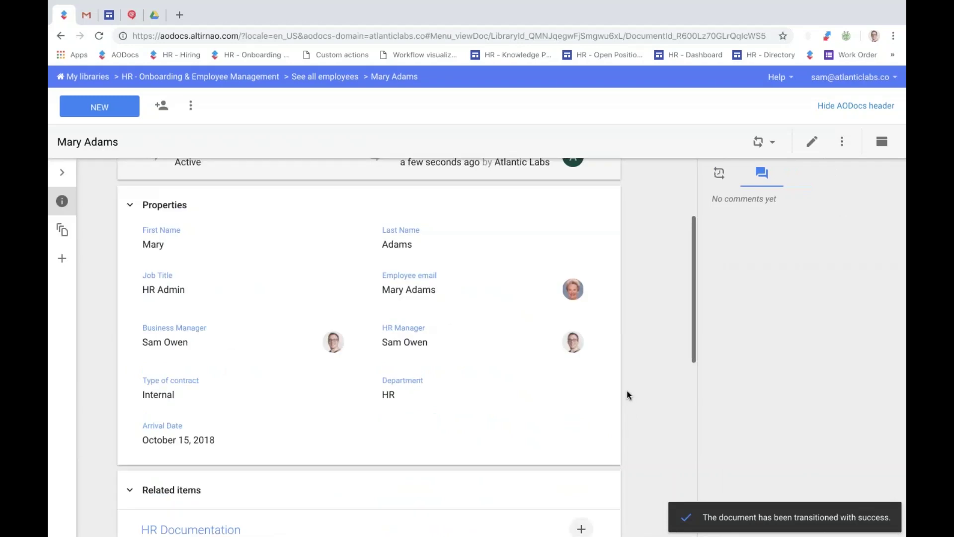
pyautogui.scroll(-6, 628, 395)
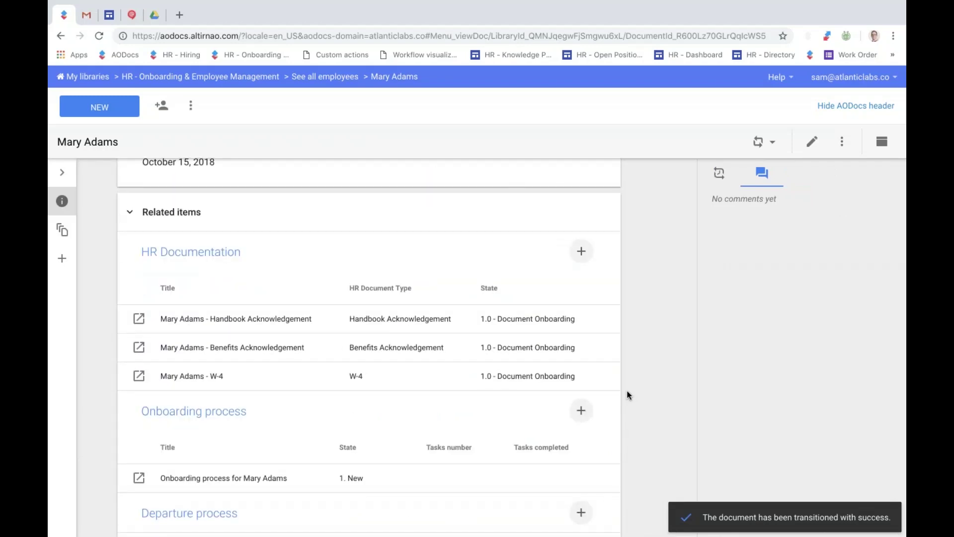
pyautogui.scroll(-1, 628, 395)
pyautogui.scroll(-1, 628, 395)
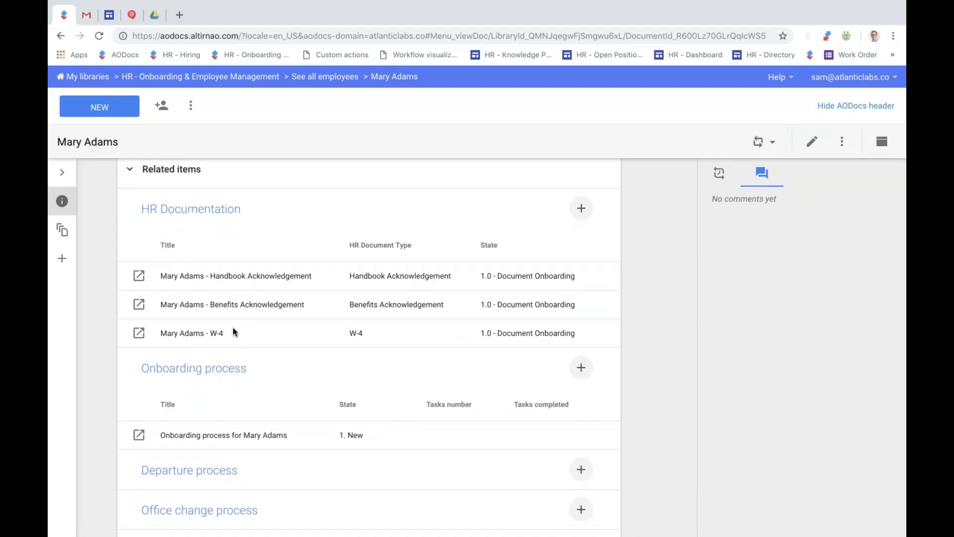
pyautogui.scroll(-1, 233, 327)
pyautogui.scroll(-1, 184, 413)
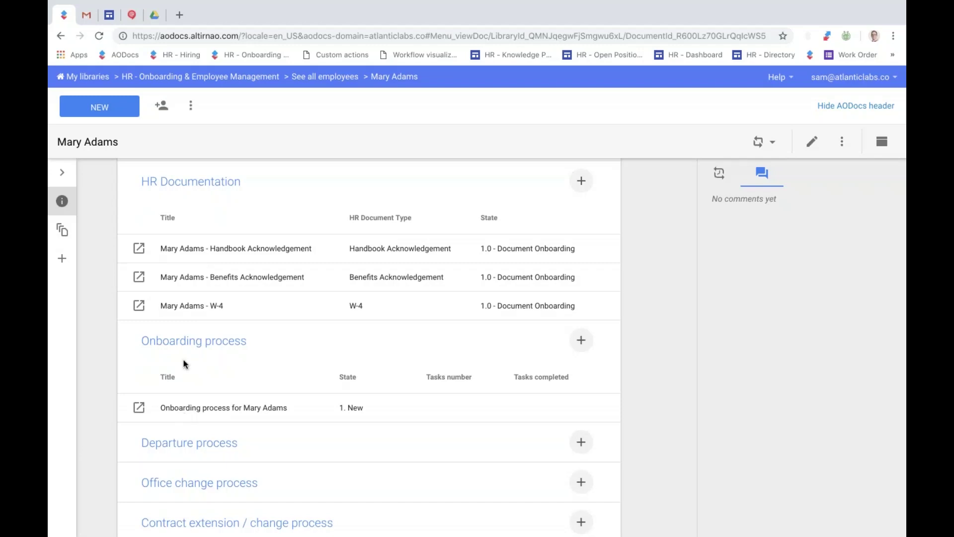
# Open the employee's Handbook Acknowledgement document and preview its attached Google Doc content.
pyautogui.click(139, 249)
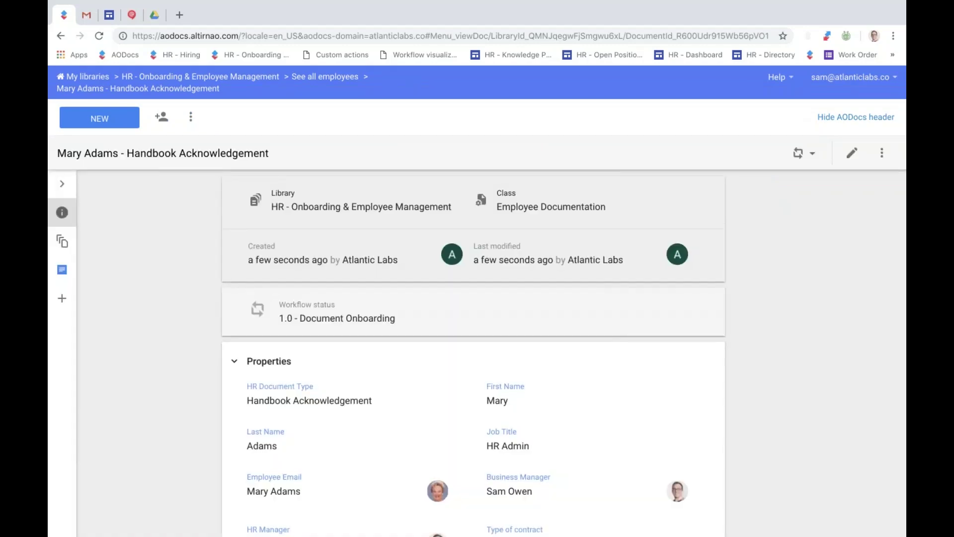
pyautogui.scroll(-4, 473, 348)
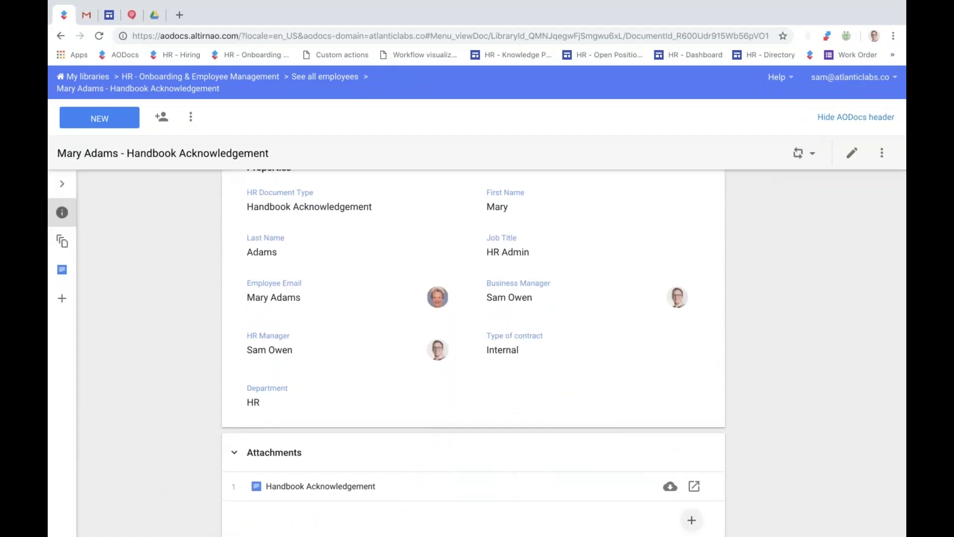
pyautogui.scroll(-1, 273, 347)
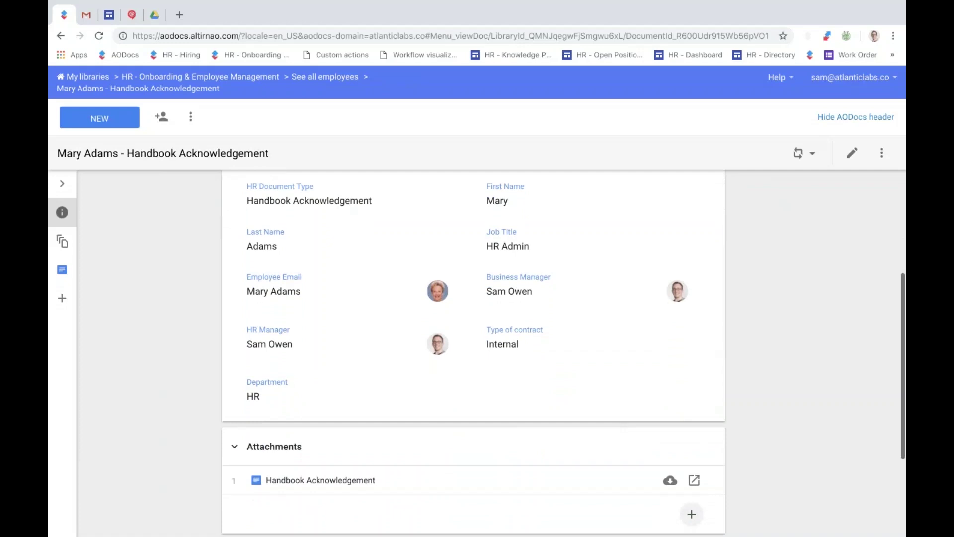
pyautogui.click(61, 277)
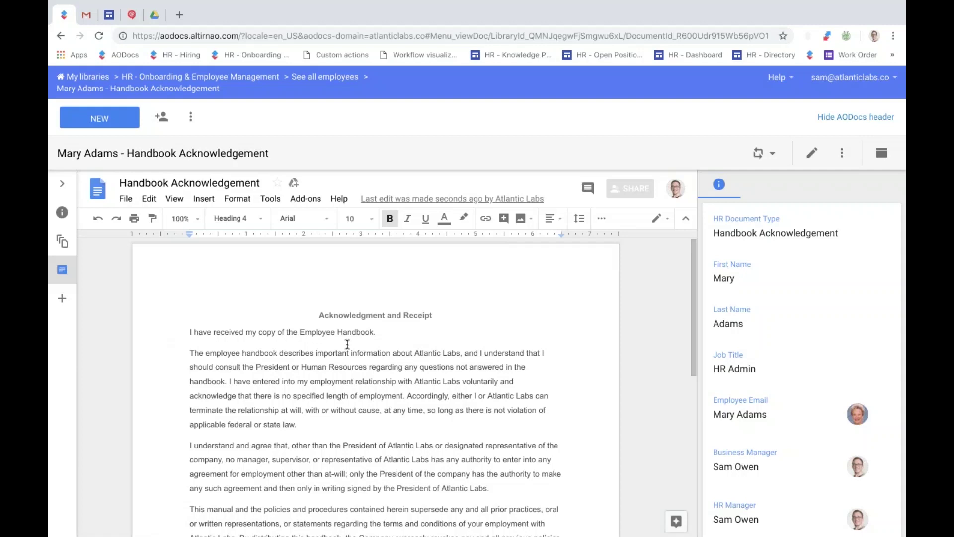
pyautogui.scroll(-1, 347, 344)
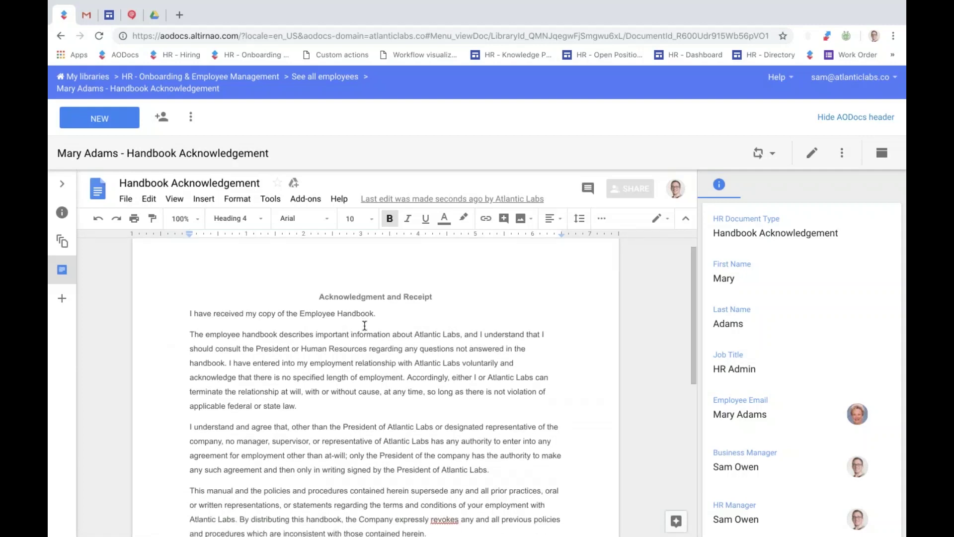
pyautogui.click(760, 153)
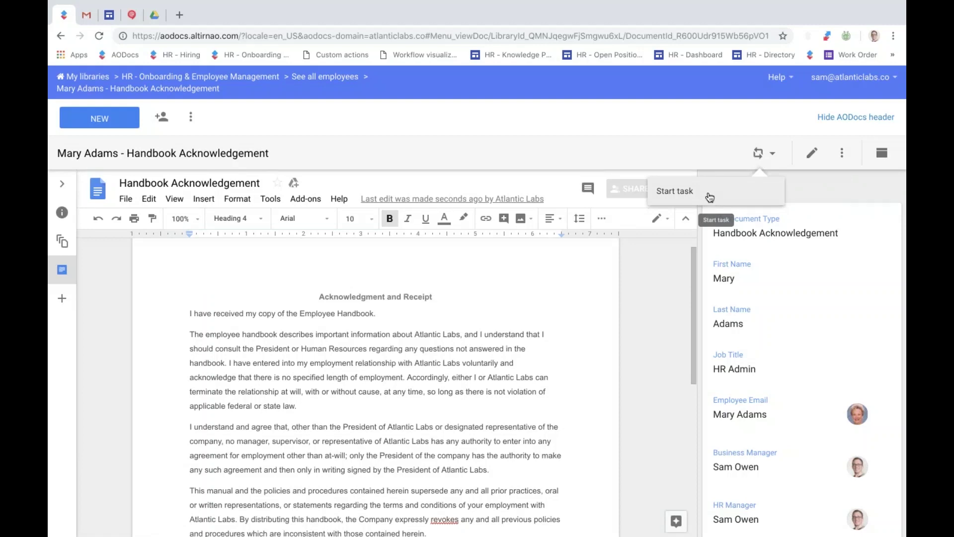
# Run the Start task workflow action to send the Handbook Acknowledgement for DocuSign signature.
pyautogui.click(710, 197)
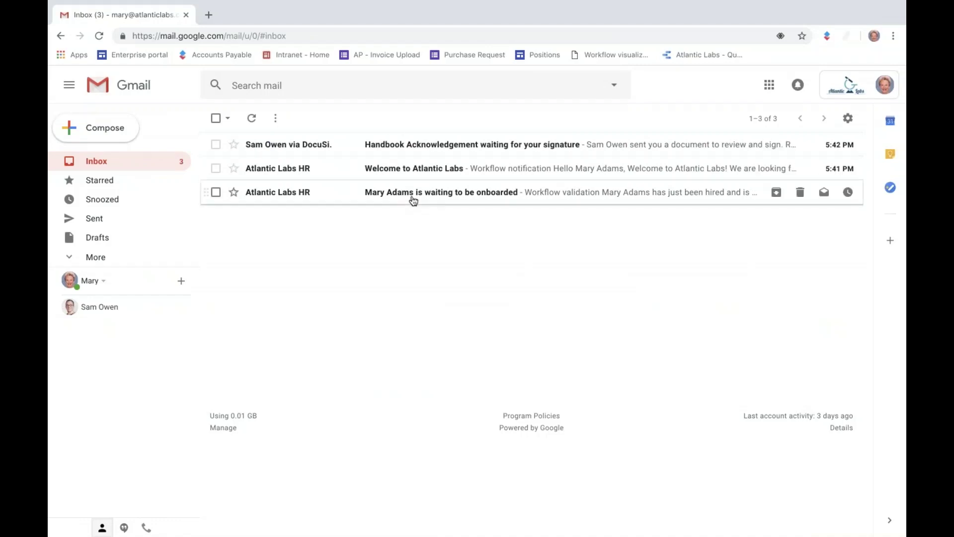
# Read the Welcome to Atlantic Labs email, then open the DocuSign Handbook Acknowledgement signature request.
pyautogui.click(435, 165)
pyautogui.scroll(-2, 437, 516)
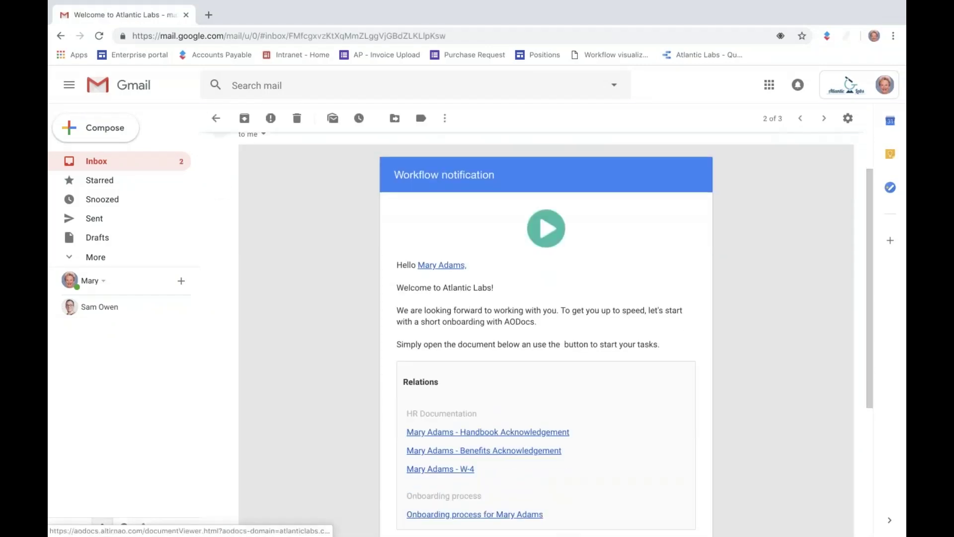
pyautogui.scroll(-1, 463, 381)
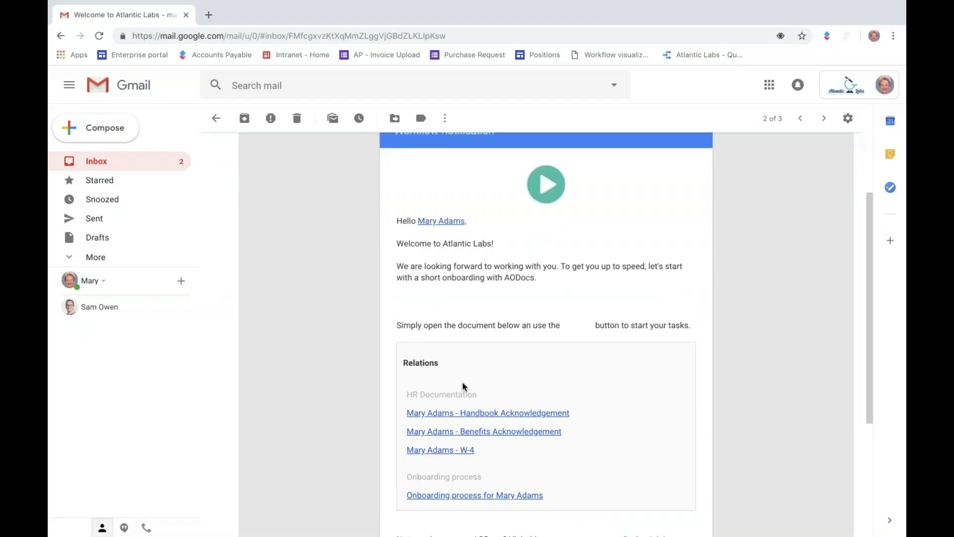
pyautogui.scroll(-2, 524, 377)
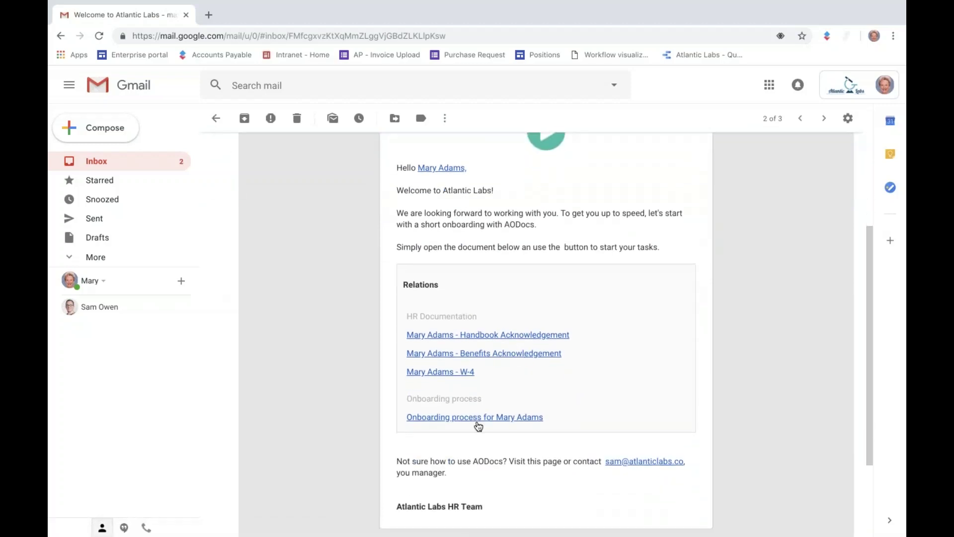
pyautogui.scroll(3, 348, 279)
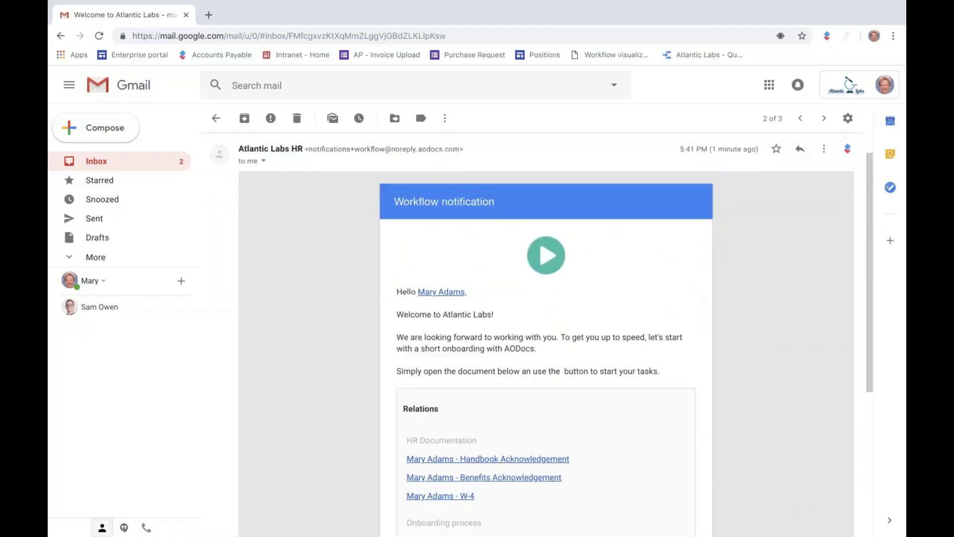
pyautogui.click(218, 129)
pyautogui.click(451, 150)
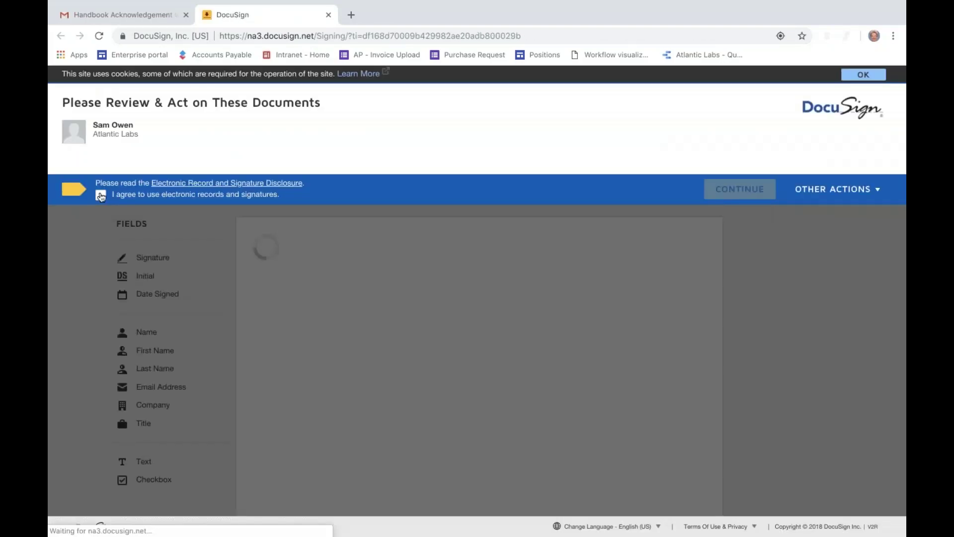
# Accept electronic signing, add signature, date signed and employee name fields, and finish signing.
pyautogui.click(740, 188)
pyautogui.click(432, 211)
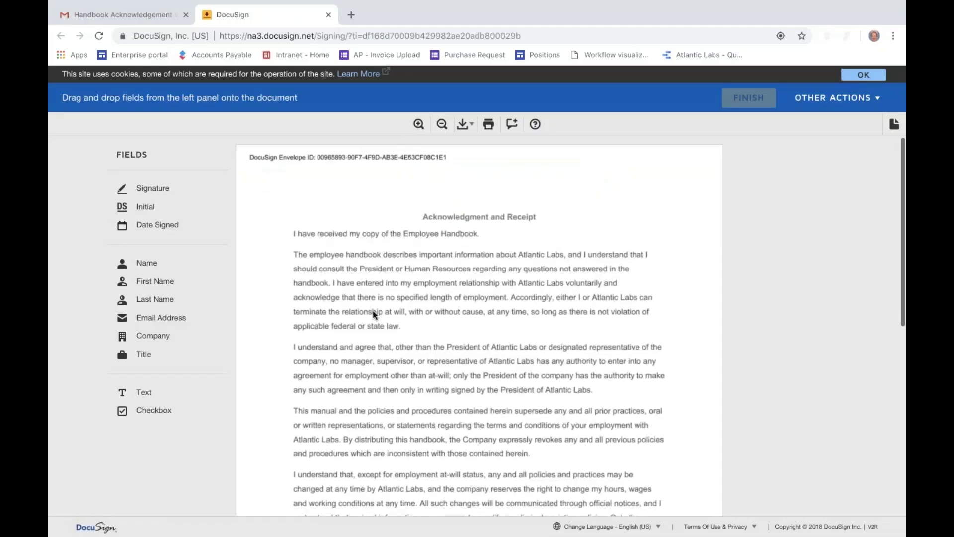
pyautogui.scroll(-5, 373, 311)
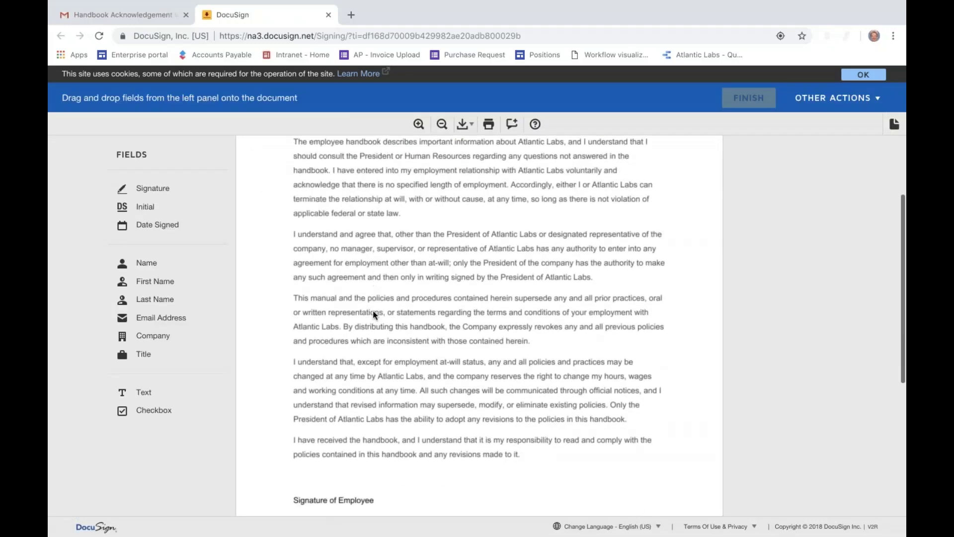
pyautogui.moveTo(149, 189)
pyautogui.mouseDown()
pyautogui.moveTo(296, 273)
pyautogui.moveTo(291, 278)
pyautogui.mouseUp()
pyautogui.click(277, 381)
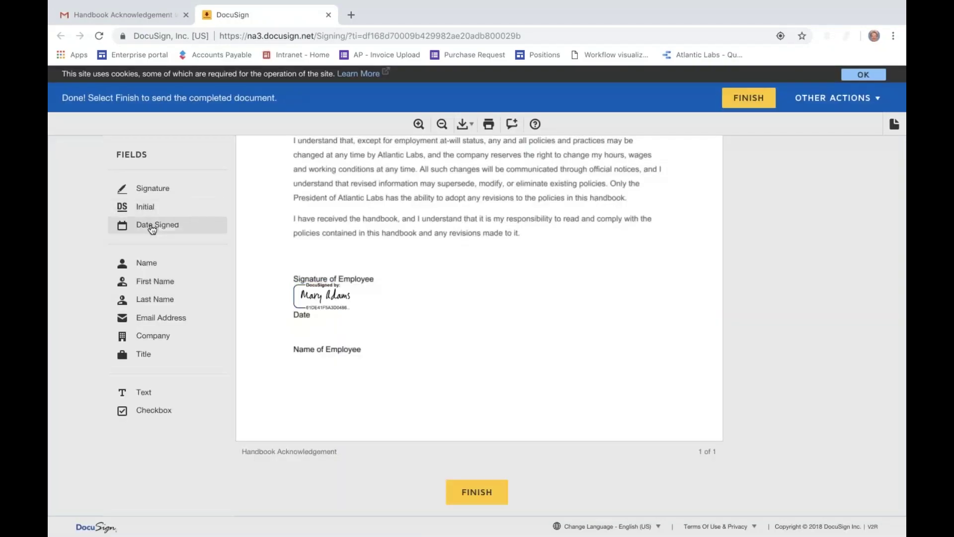
pyautogui.moveTo(149, 225)
pyautogui.mouseDown()
pyautogui.moveTo(258, 288)
pyautogui.moveTo(288, 322)
pyautogui.mouseUp()
pyautogui.moveTo(152, 262); pyautogui.dragTo(291, 357)
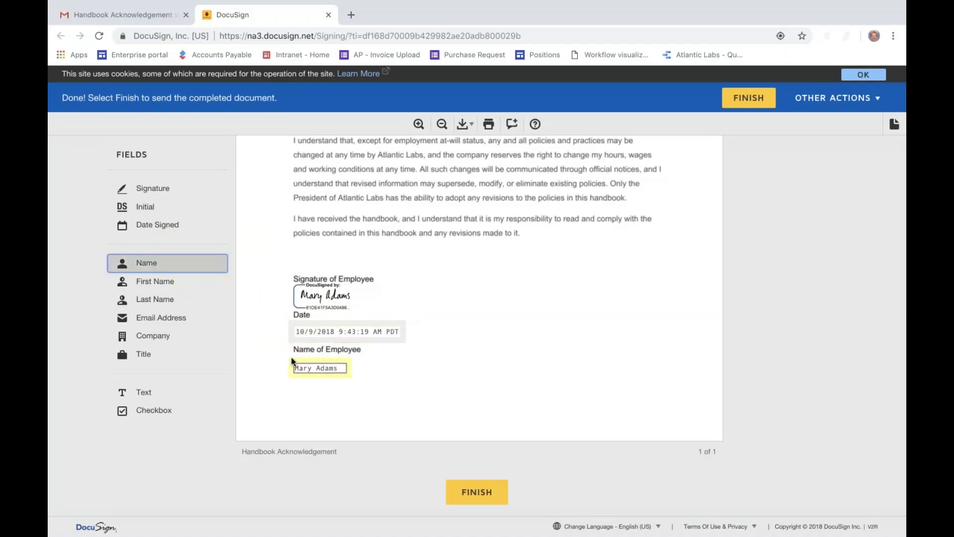
pyautogui.click(749, 98)
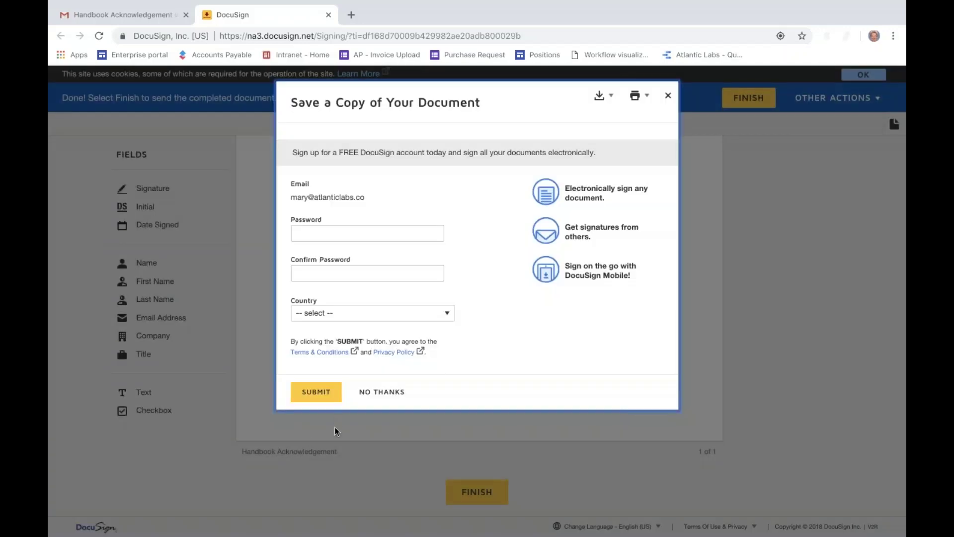
pyautogui.click(381, 393)
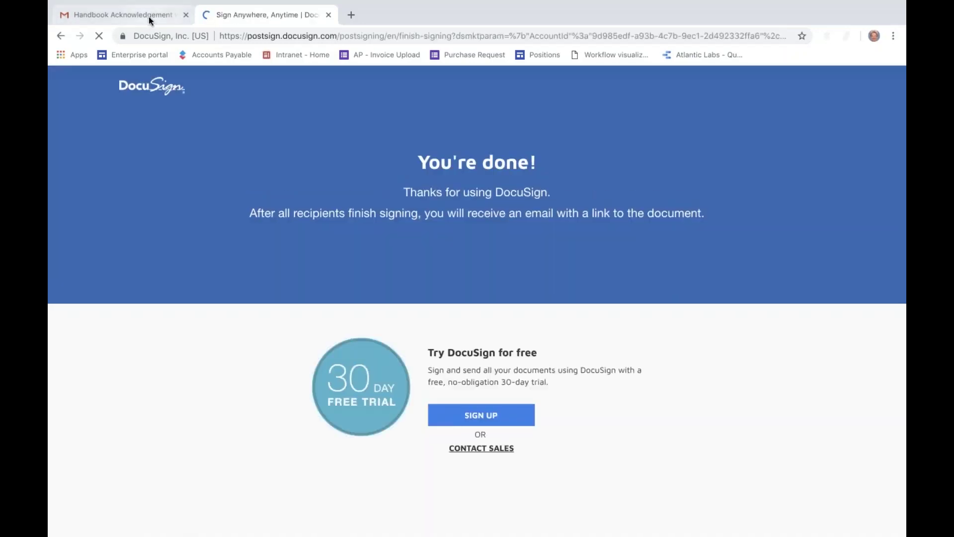
# Back in Gmail, reread the Welcome to Atlantic Labs email and return to the inbox.
pyautogui.click(150, 20)
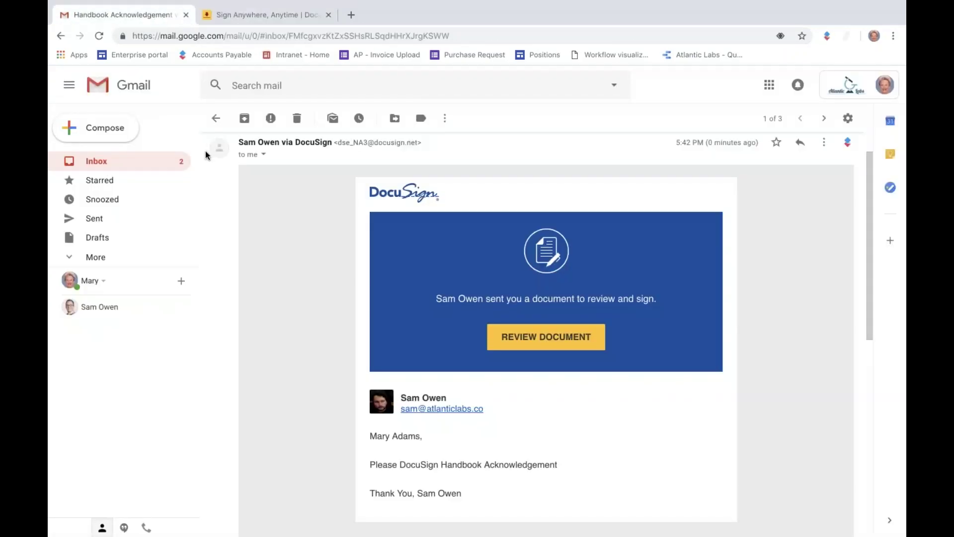
pyautogui.click(162, 159)
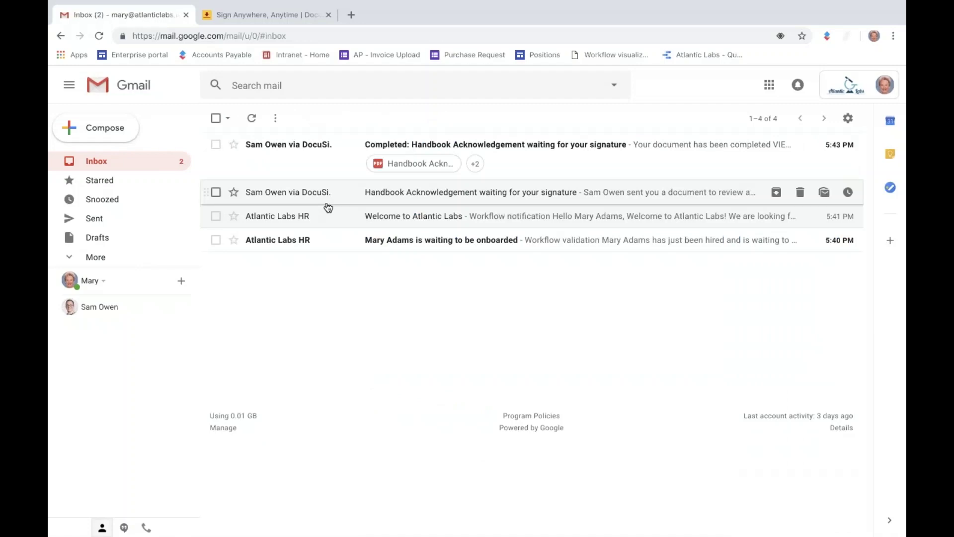
pyautogui.click(443, 215)
pyautogui.scroll(-5, 492, 426)
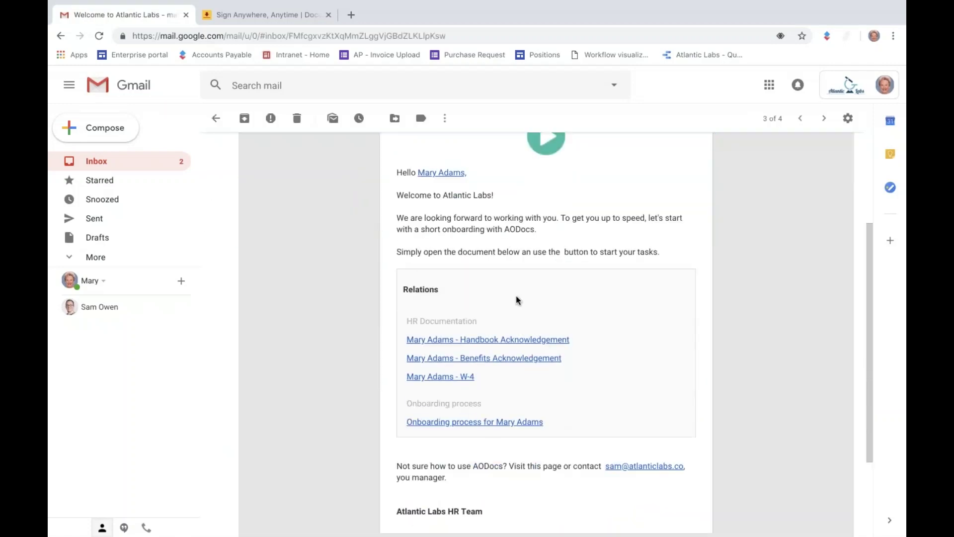
pyautogui.scroll(-2, 491, 425)
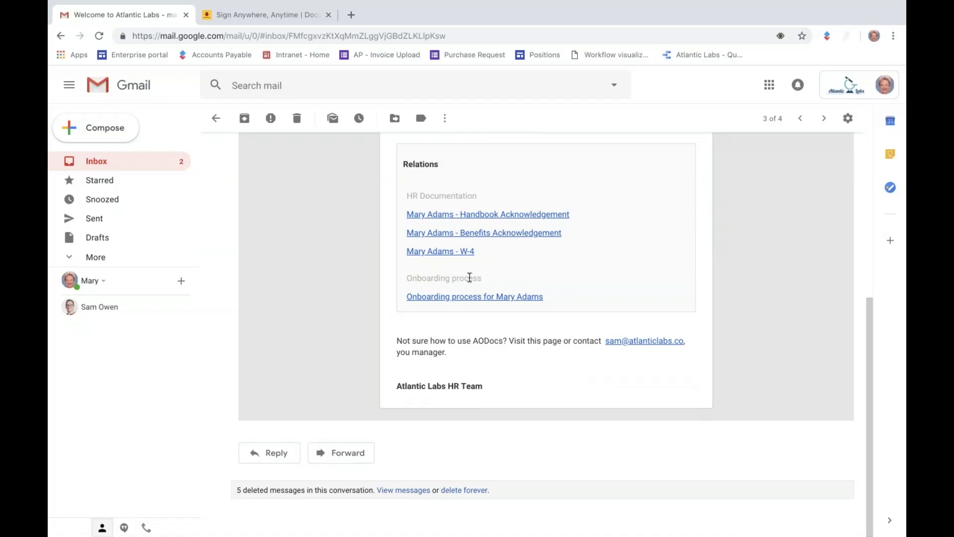
pyautogui.scroll(5, 387, 240)
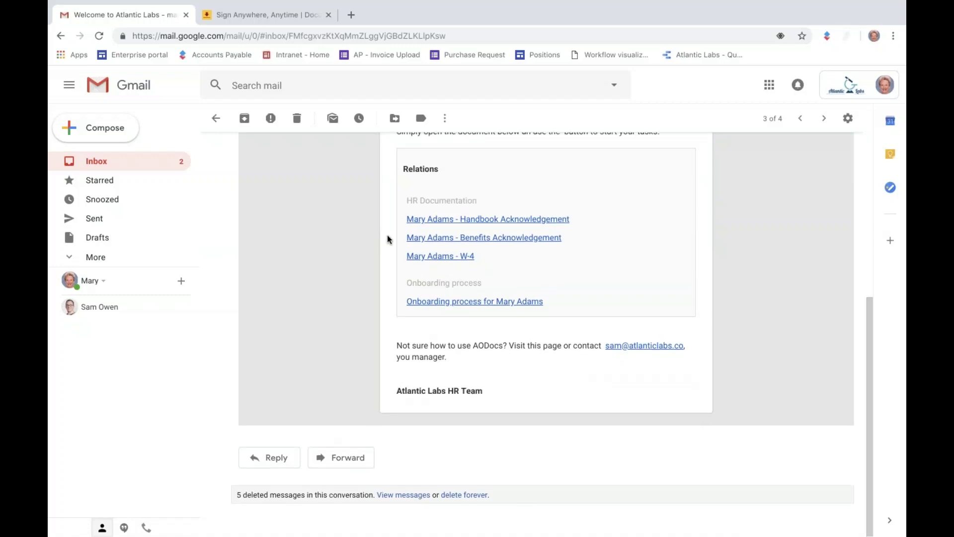
pyautogui.scroll(2, 388, 240)
pyautogui.click(95, 161)
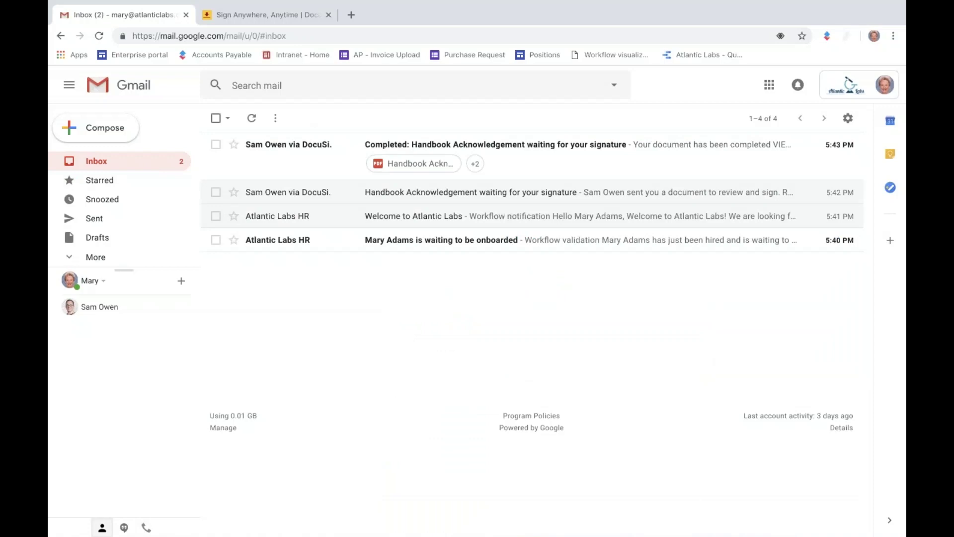
# Switch back to AODocs and open the library's Employee Documentation view.
pyautogui.hotkey('ctrl', 'Left')
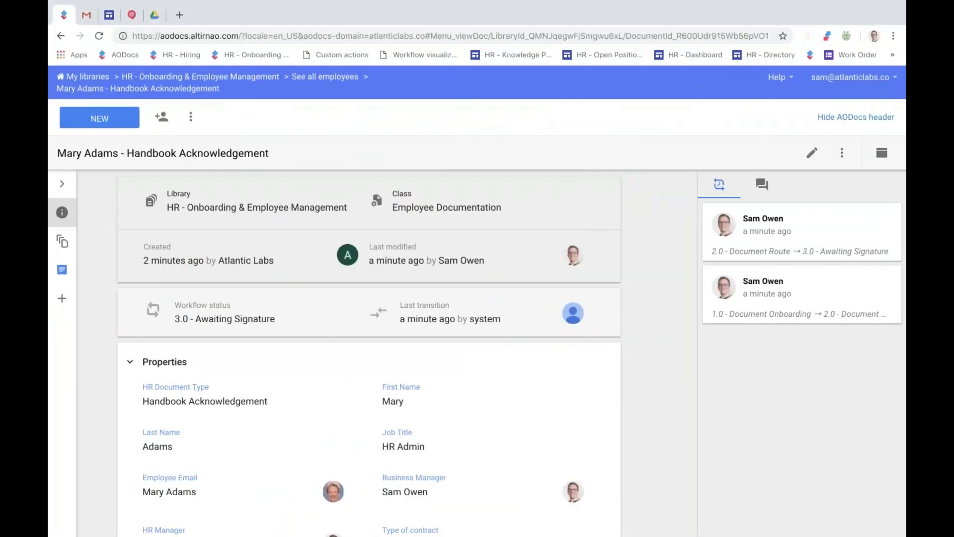
pyautogui.click(237, 80)
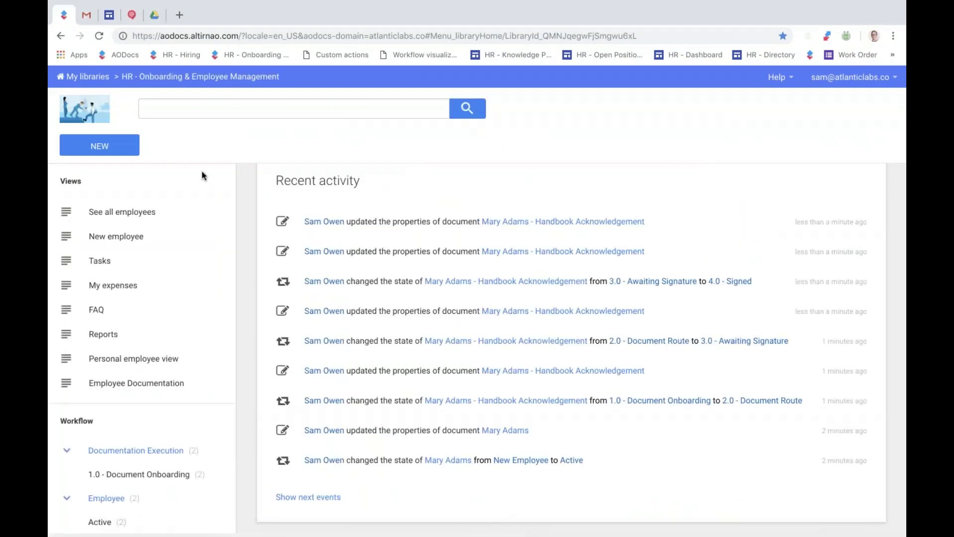
pyautogui.scroll(-1, 149, 299)
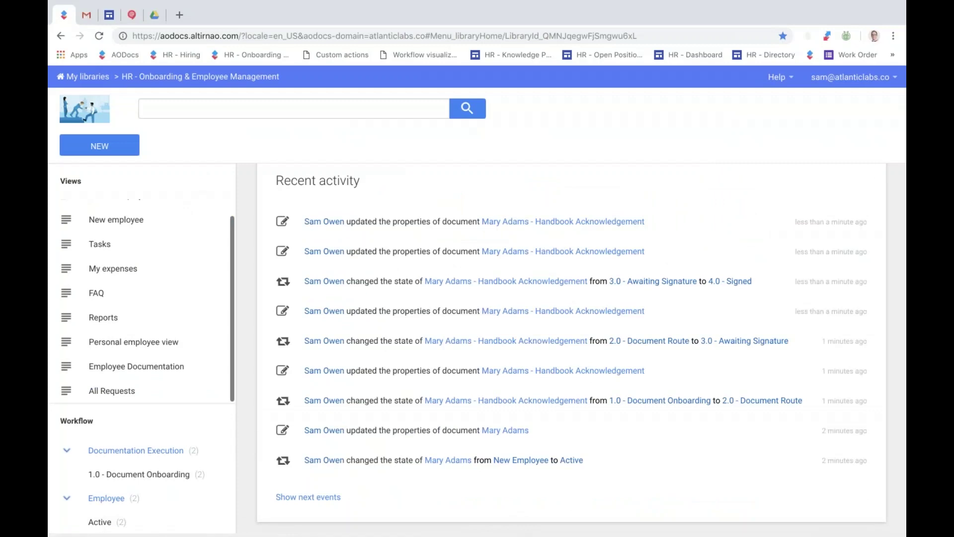
pyautogui.click(135, 367)
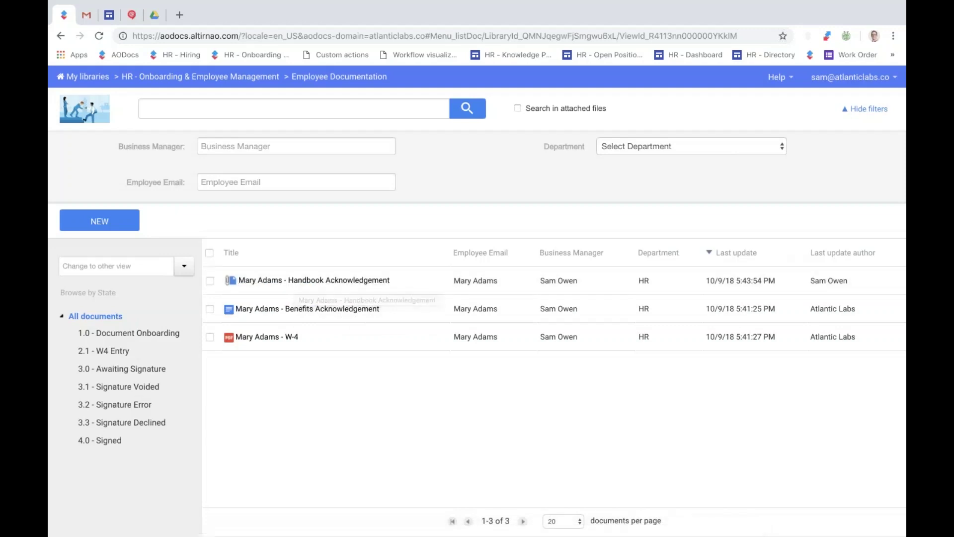
# Filter the library to the 4.0 - Signed state and open the Handbook Acknowledgement document.
pyautogui.click(106, 439)
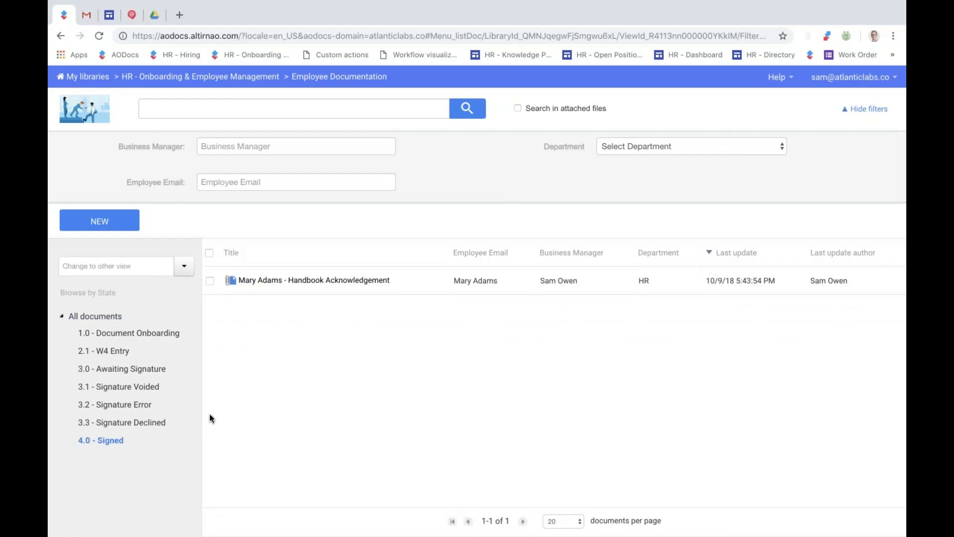
pyautogui.click(289, 281)
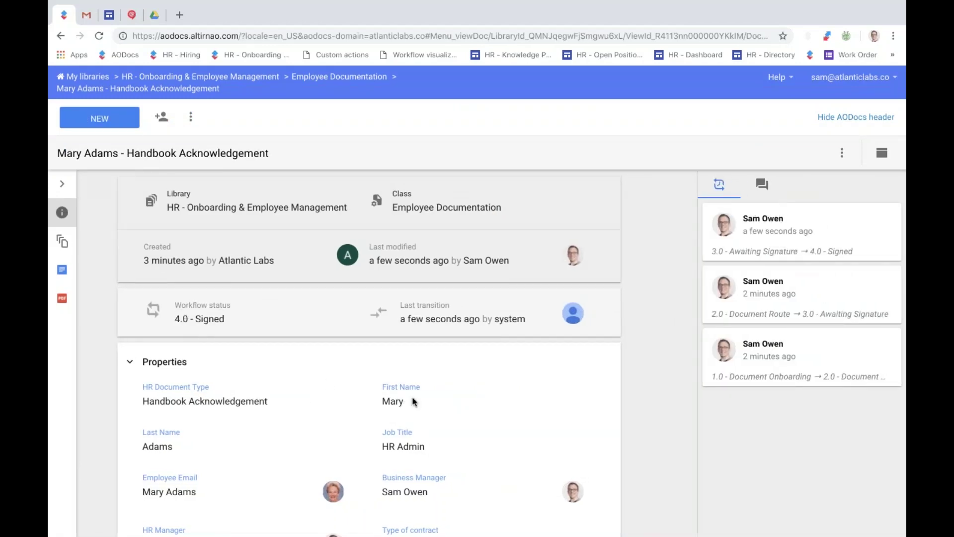
# Review Handbook Acknowledgement.signed.pdf, checking its DocuSign signature, date and employee name.
pyautogui.scroll(-3, 278, 362)
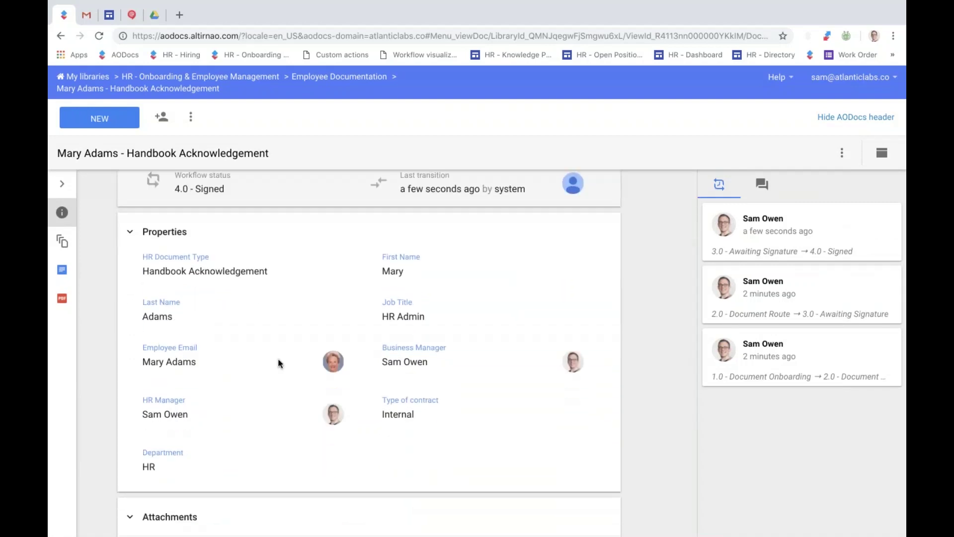
pyautogui.scroll(-2, 278, 363)
pyautogui.click(63, 303)
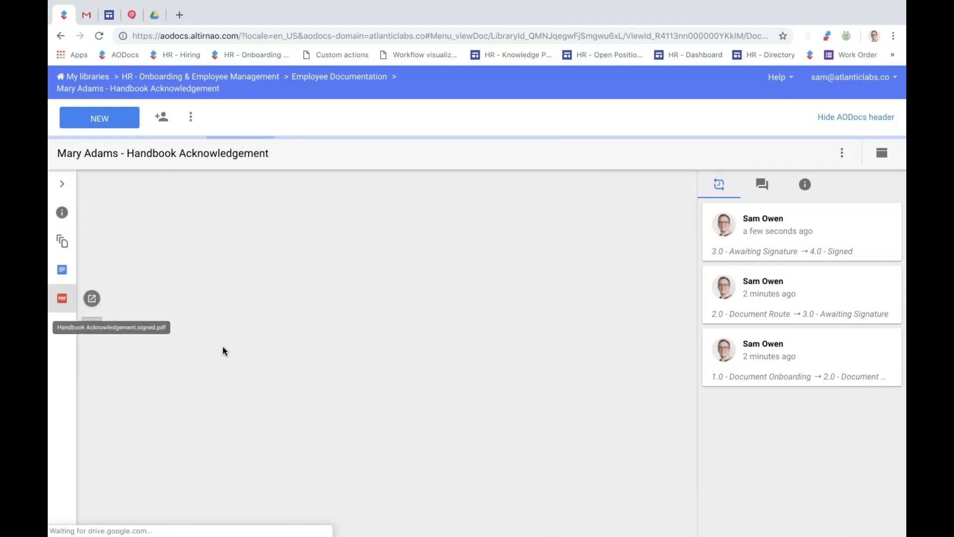
pyautogui.scroll(-5, 258, 378)
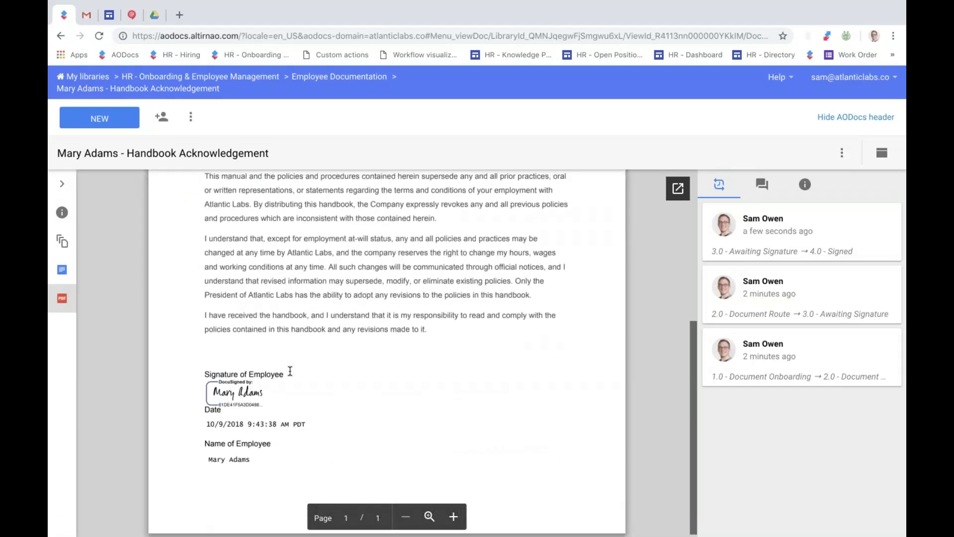
pyautogui.scroll(4, 290, 371)
pyautogui.scroll(2, 290, 371)
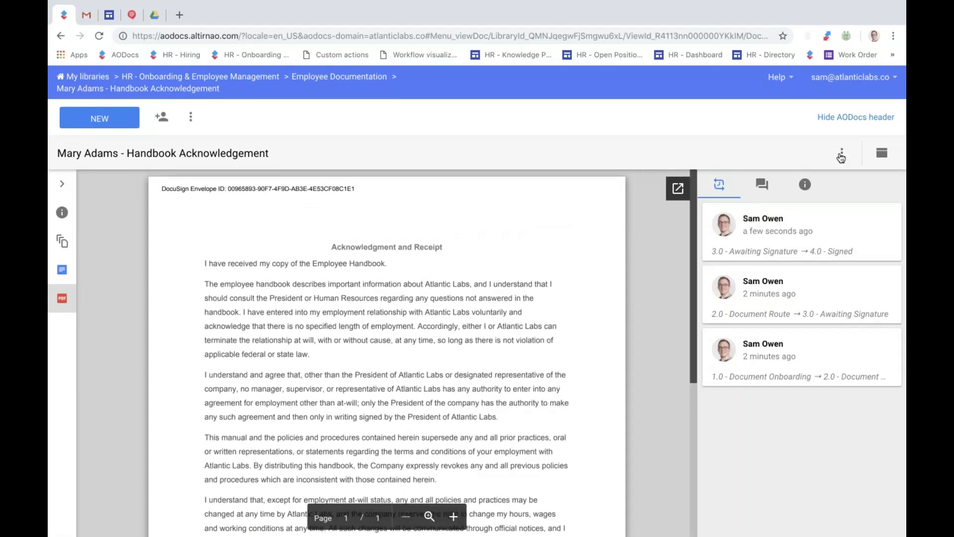
# Preview the original Handbook Acknowledgement Google Doc and check its blank signature, date and name lines.
pyautogui.click(61, 274)
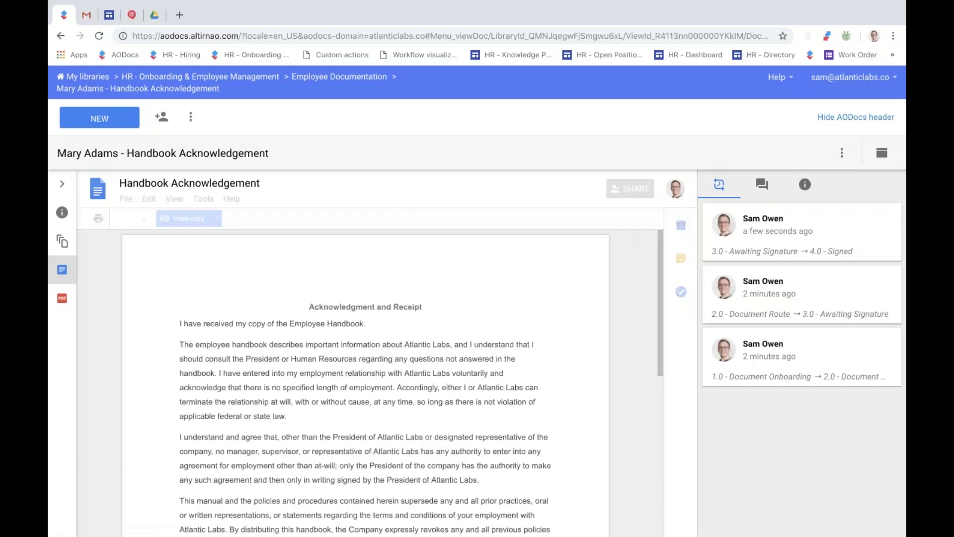
pyautogui.scroll(-6, 245, 371)
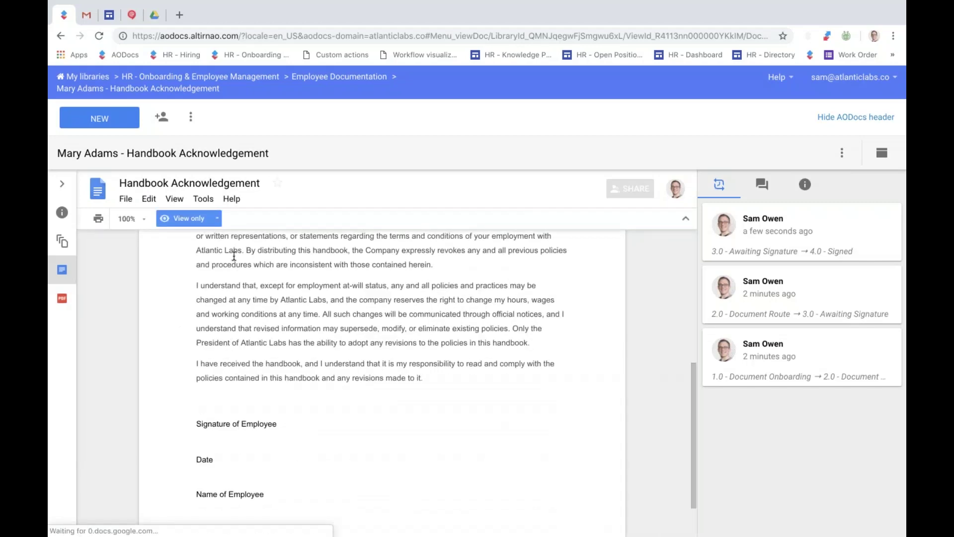
pyautogui.scroll(-1, 313, 370)
pyautogui.scroll(3, 316, 369)
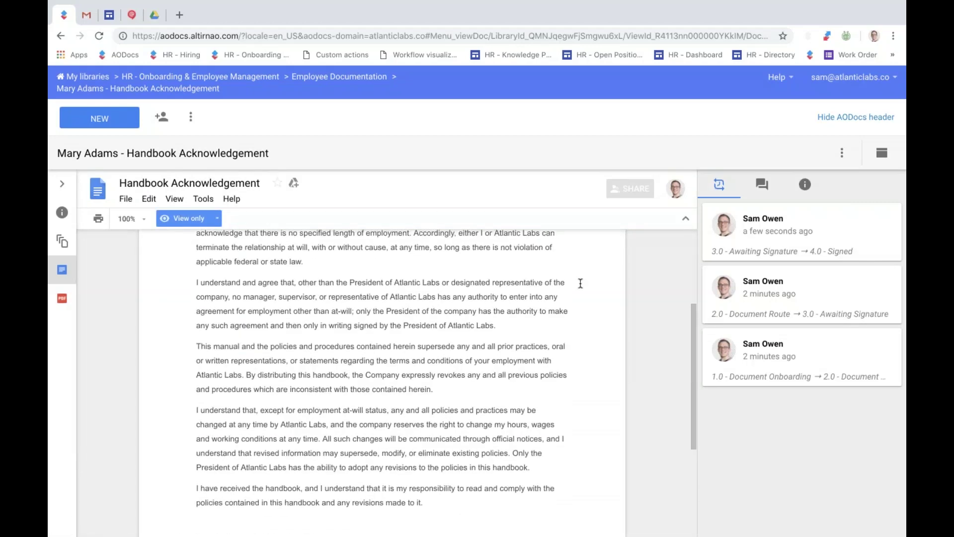
pyautogui.scroll(3, 409, 416)
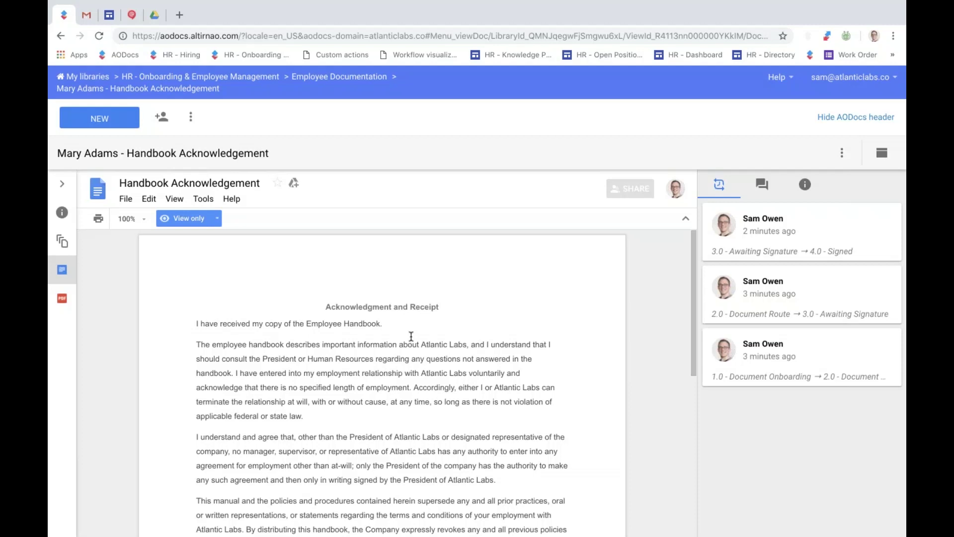
# Bring up Mission Control to leave the AODocs browser space for the presentation.
pyautogui.hotkey('ctrl', 'Up')
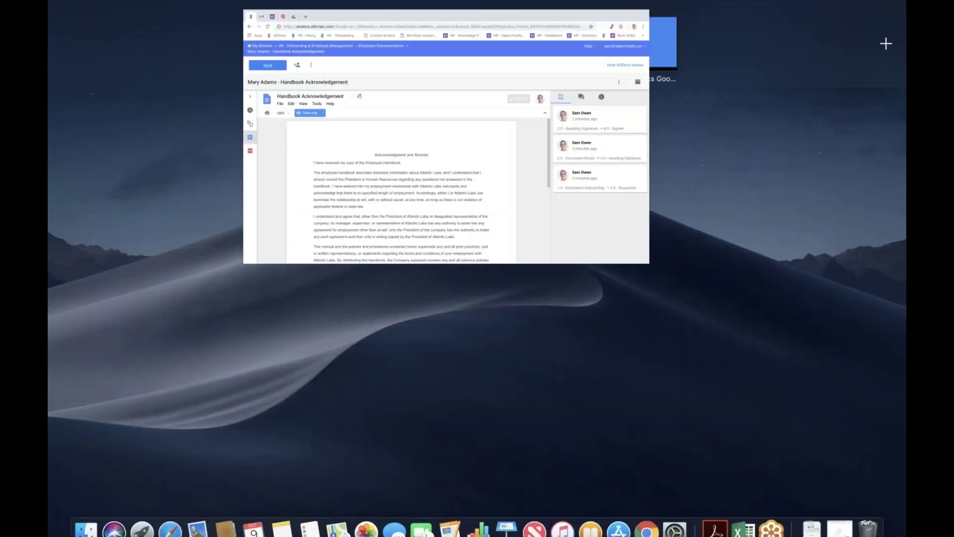